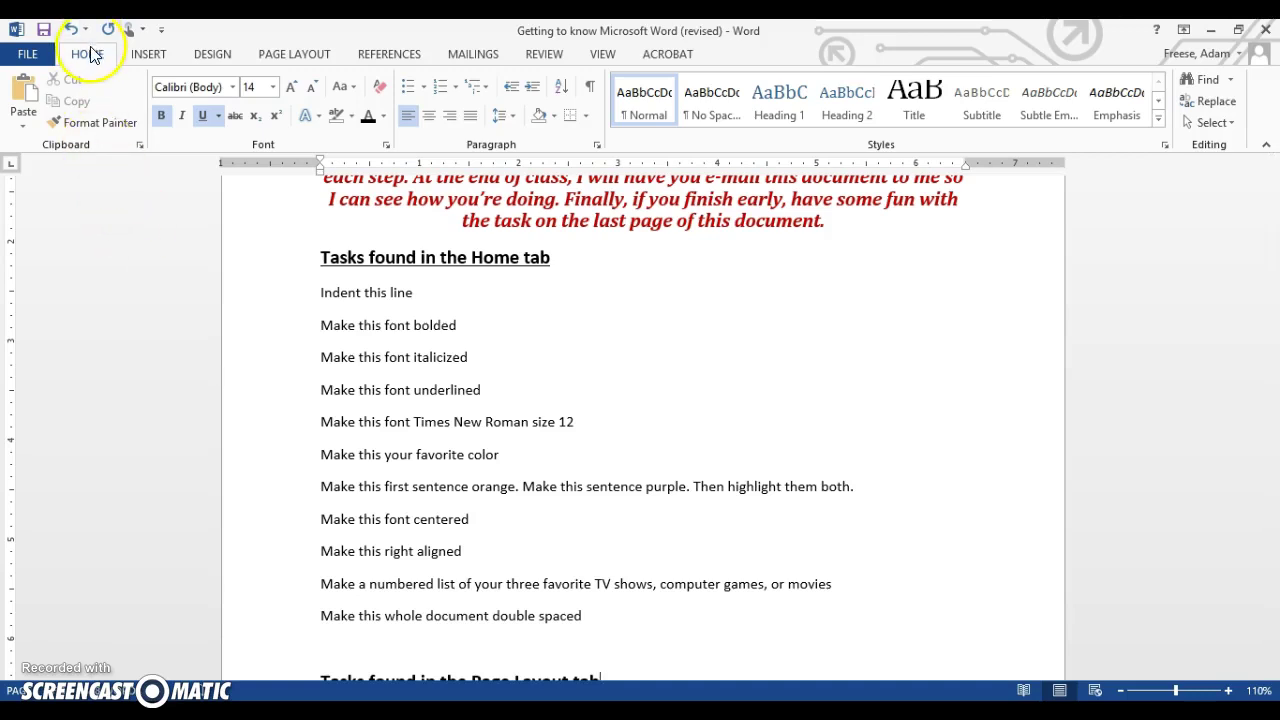
Step: Look through the Insert, Design, Layout and Review ribbon tabs, then return to Home
left_click(145, 56)
left_click(212, 56)
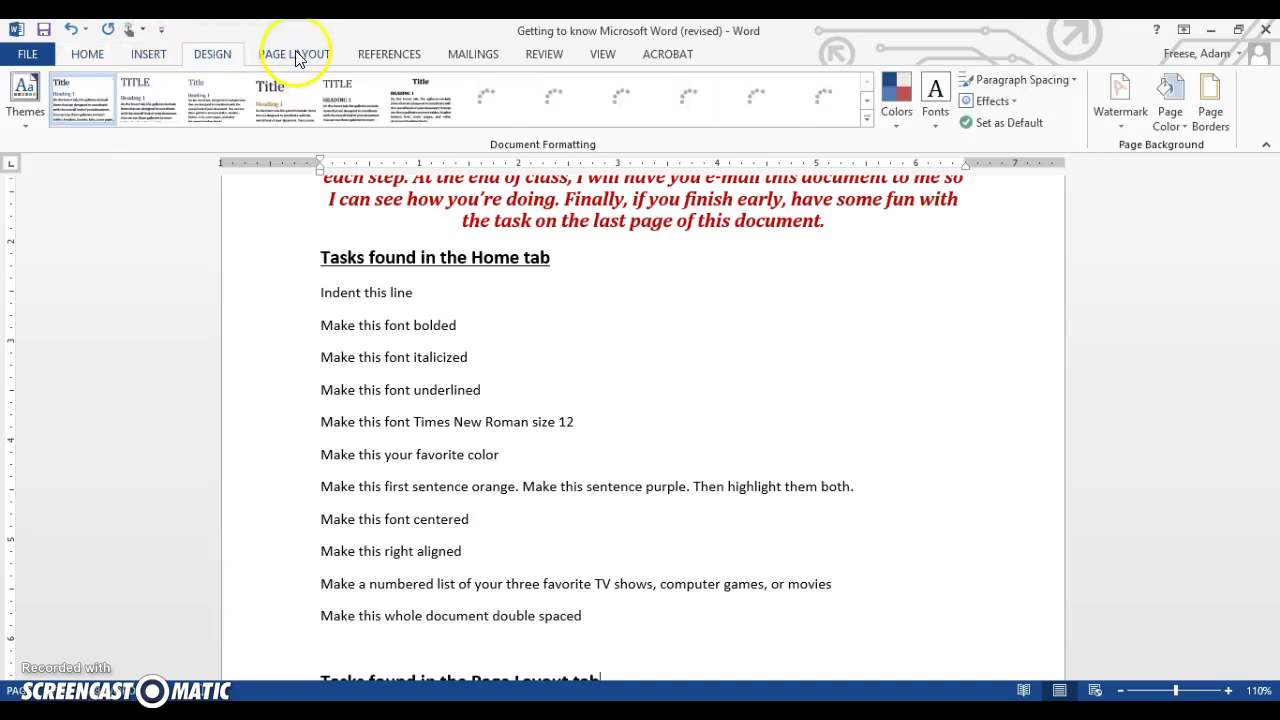
left_click(268, 56)
left_click(140, 56)
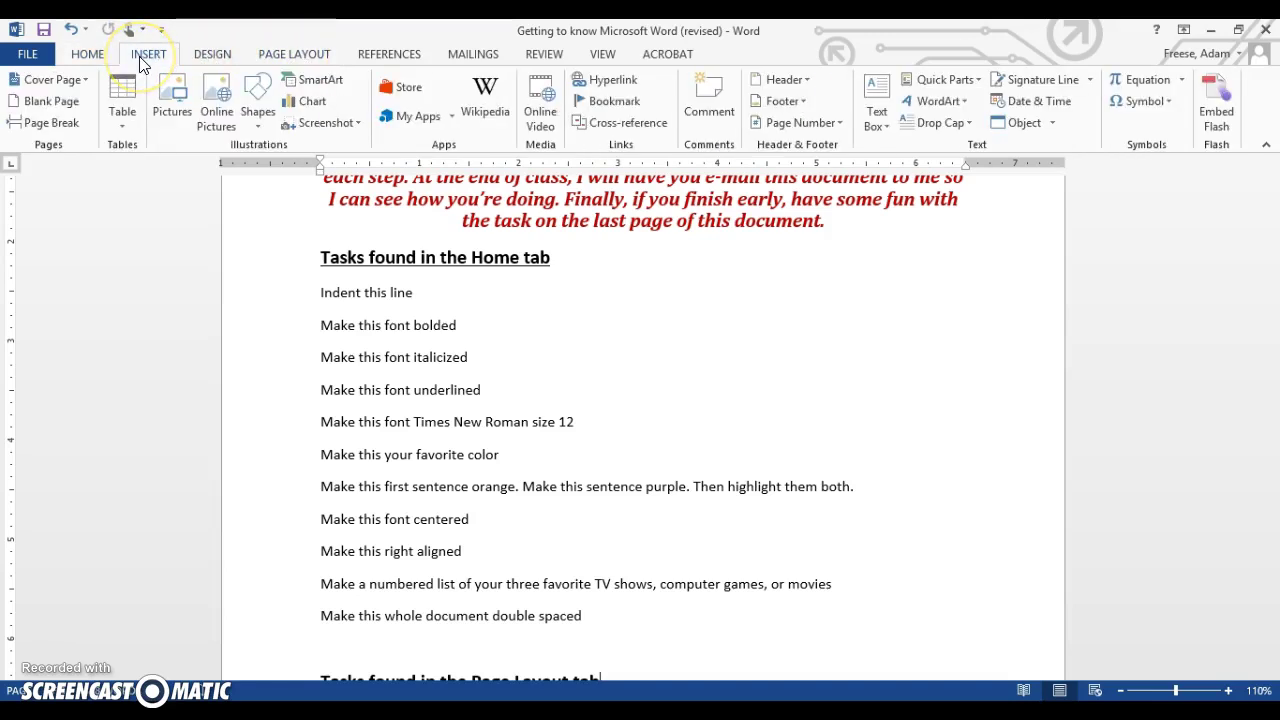
left_click(88, 57)
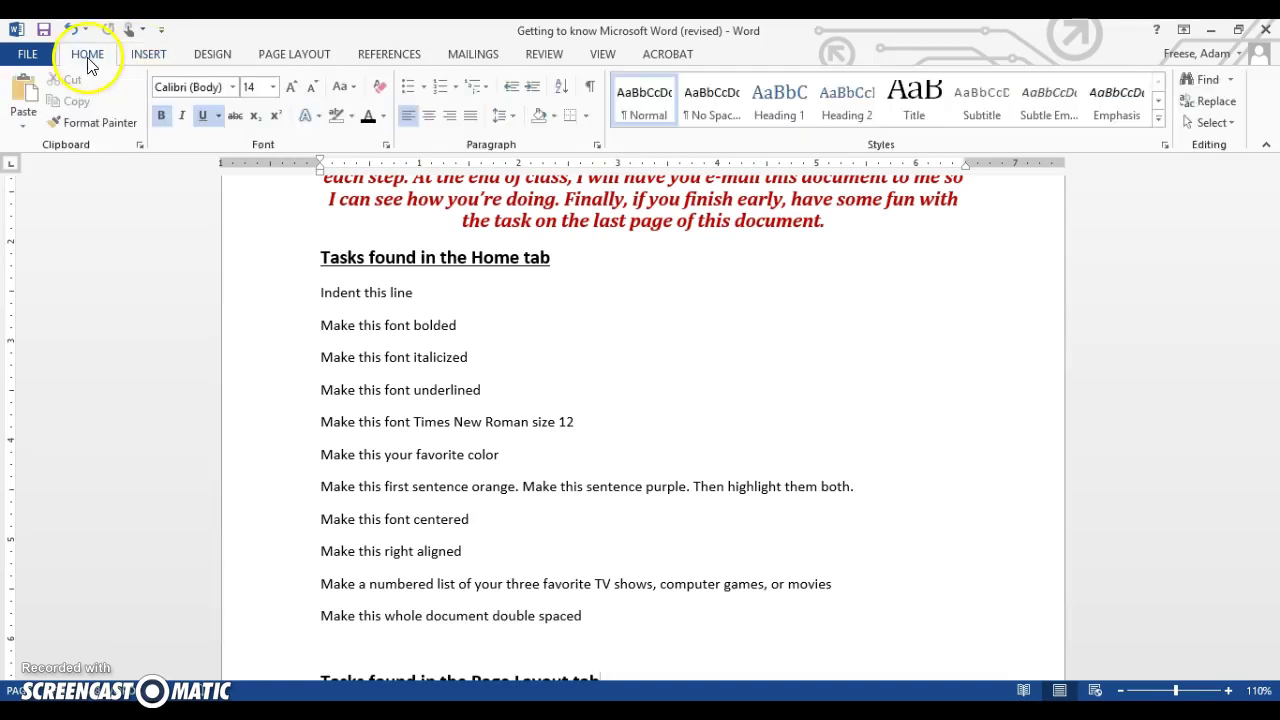
left_click(148, 57)
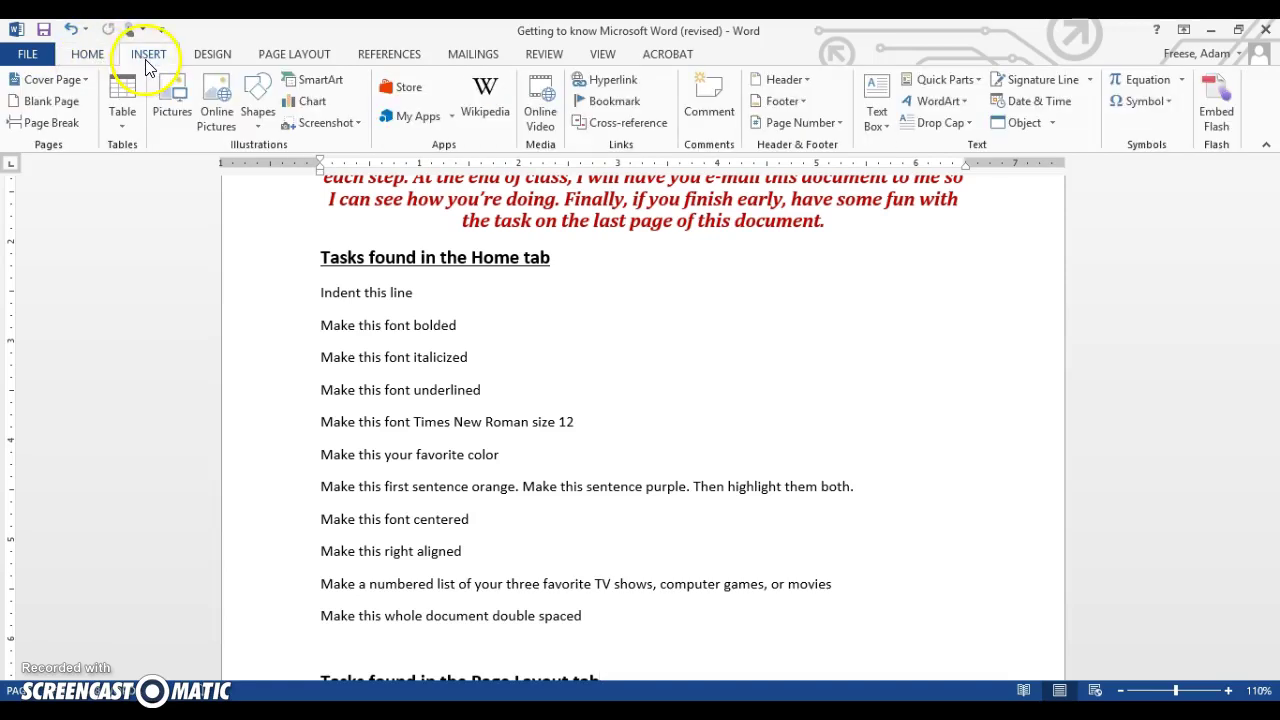
left_click(292, 56)
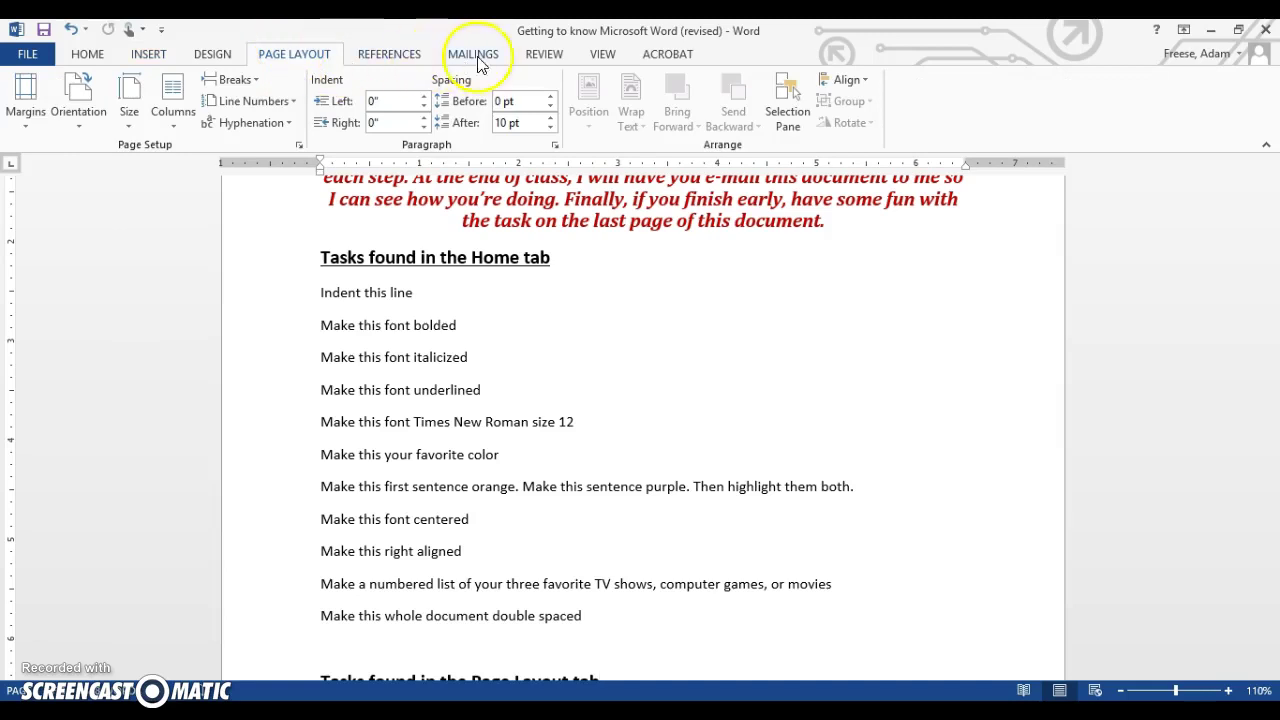
left_click(538, 56)
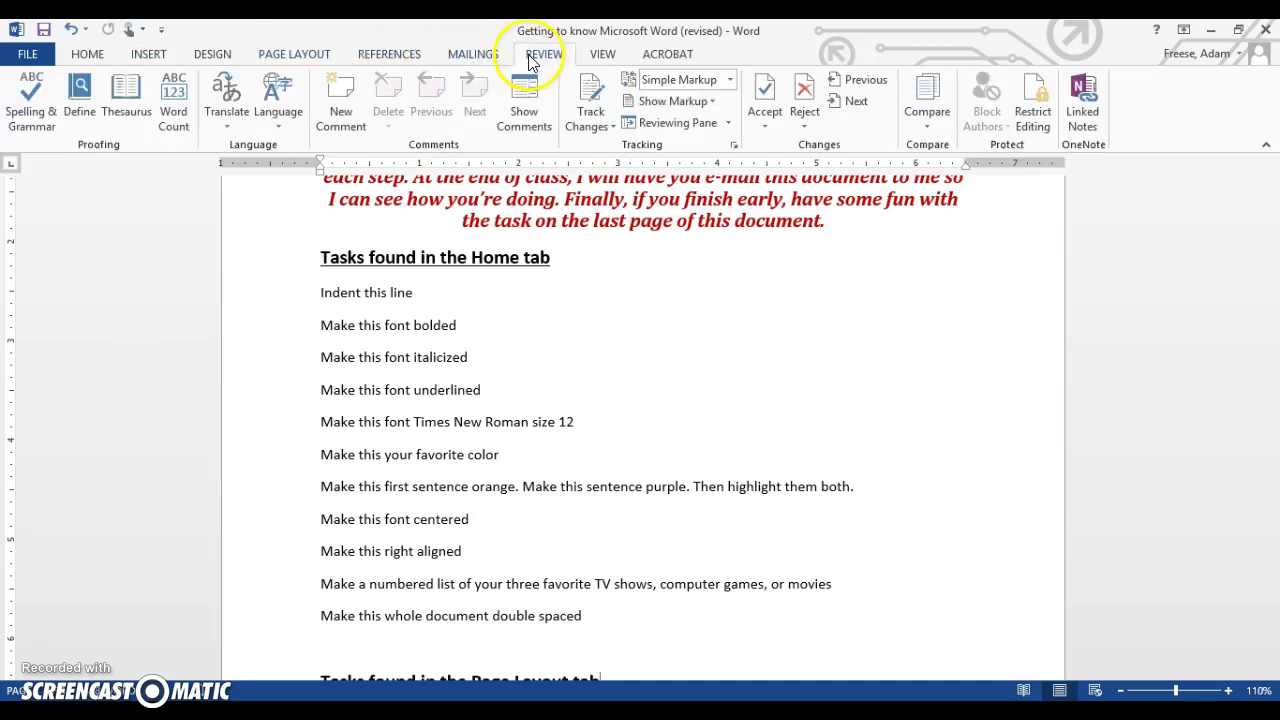
left_click(93, 55)
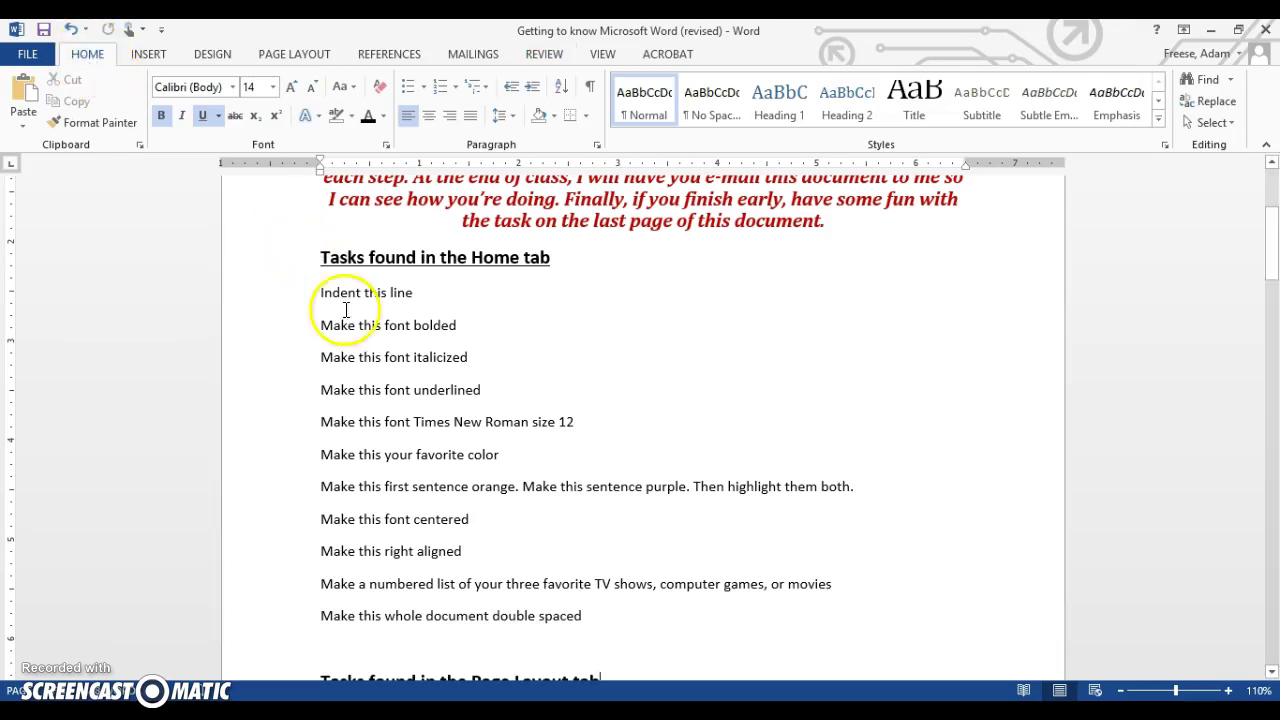
Step: Indent the line 'Indent this line' from the left margin with a Tab
left_click(423, 298)
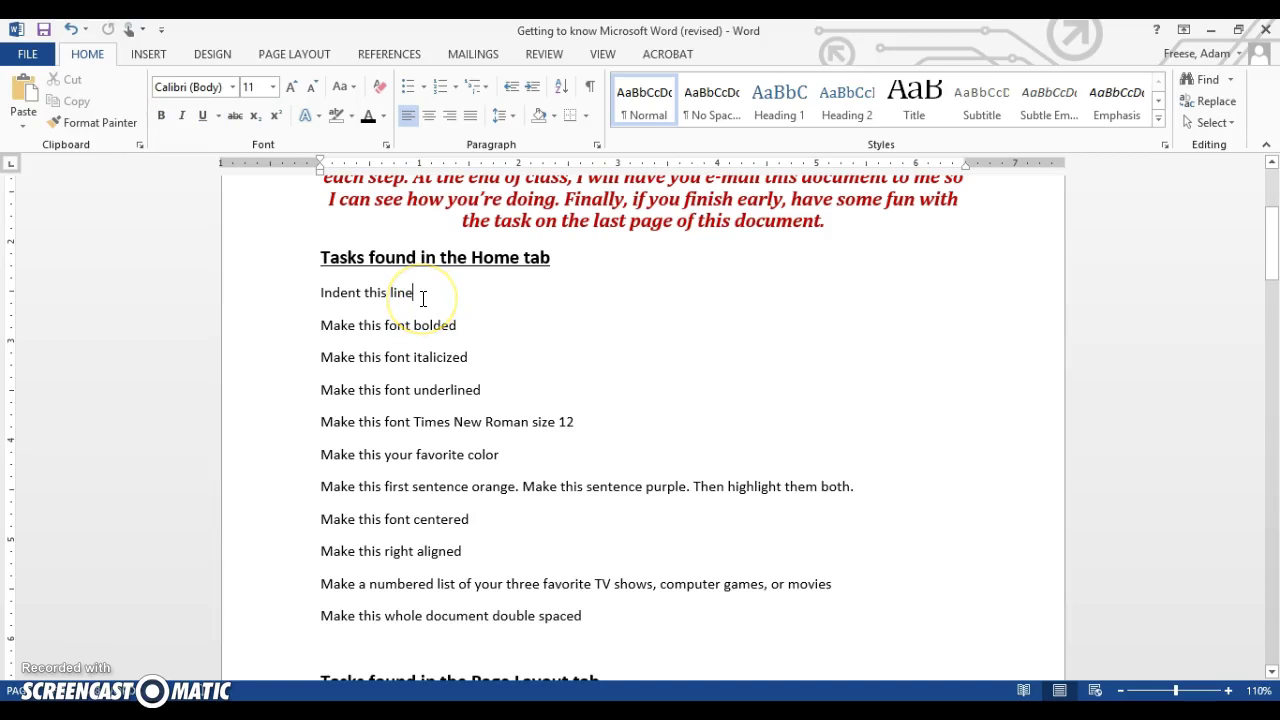
scroll(472, 500, "down", 1)
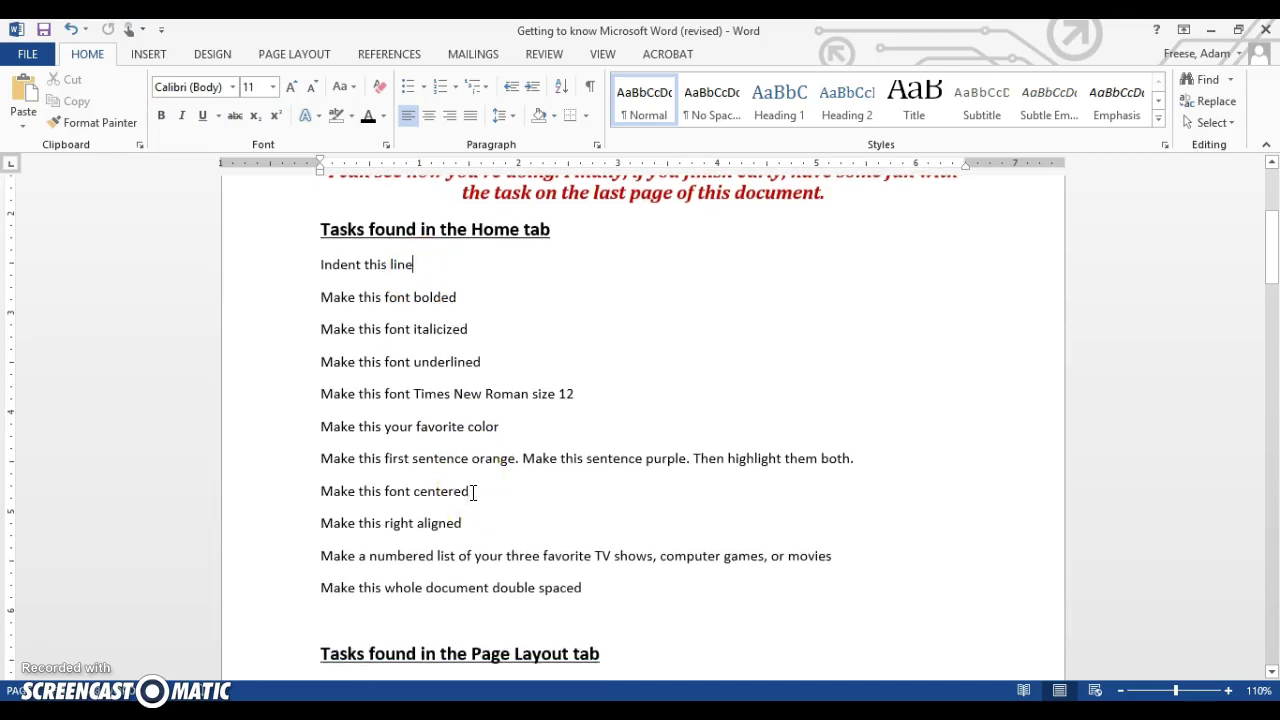
scroll(473, 492, "up", 2)
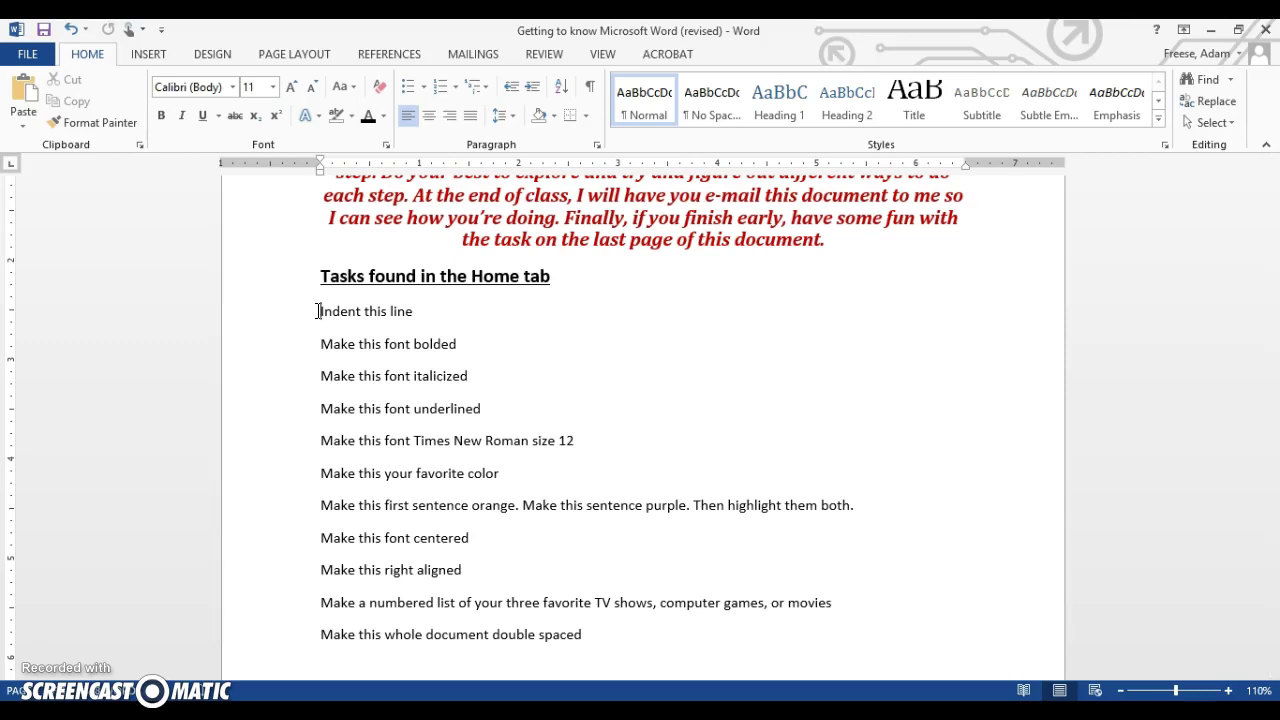
key("Tab")
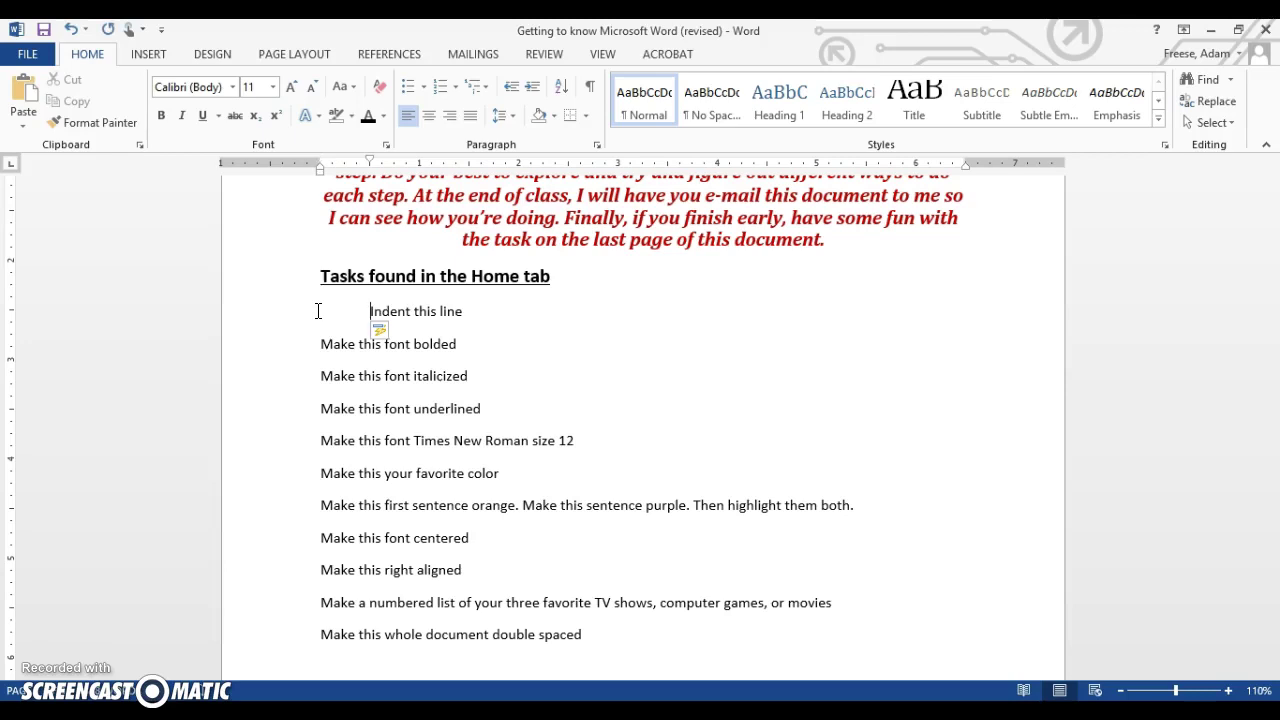
left_click(317, 344)
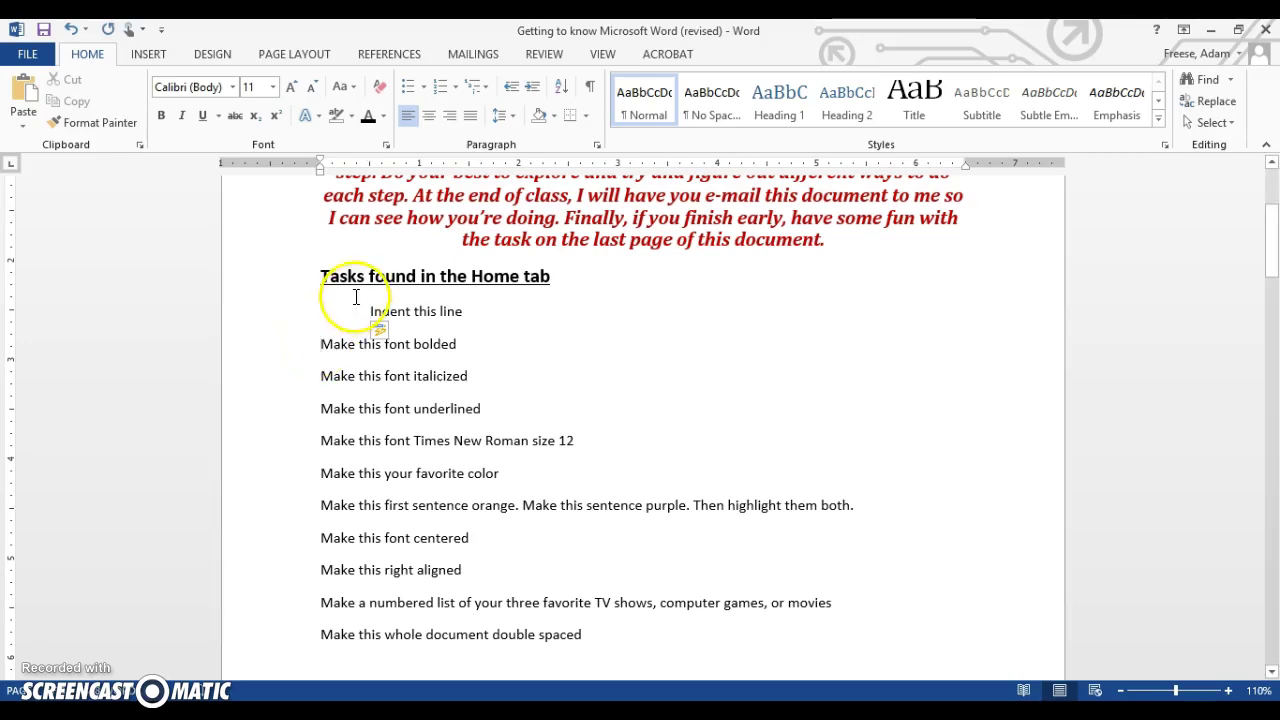
left_click(323, 331)
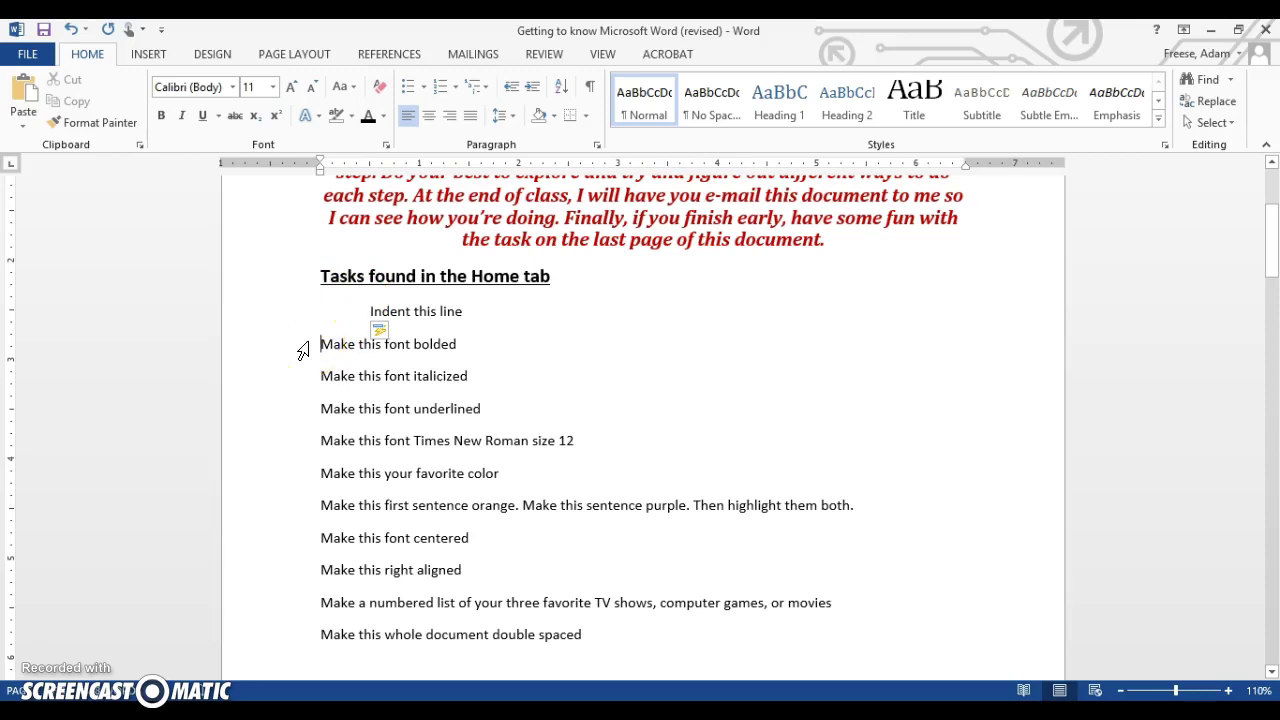
Step: Bold the line 'Make this font bolded', toggling it off and back on with Ctrl+B
left_click(462, 345)
left_click_drag(462, 345, 322, 345)
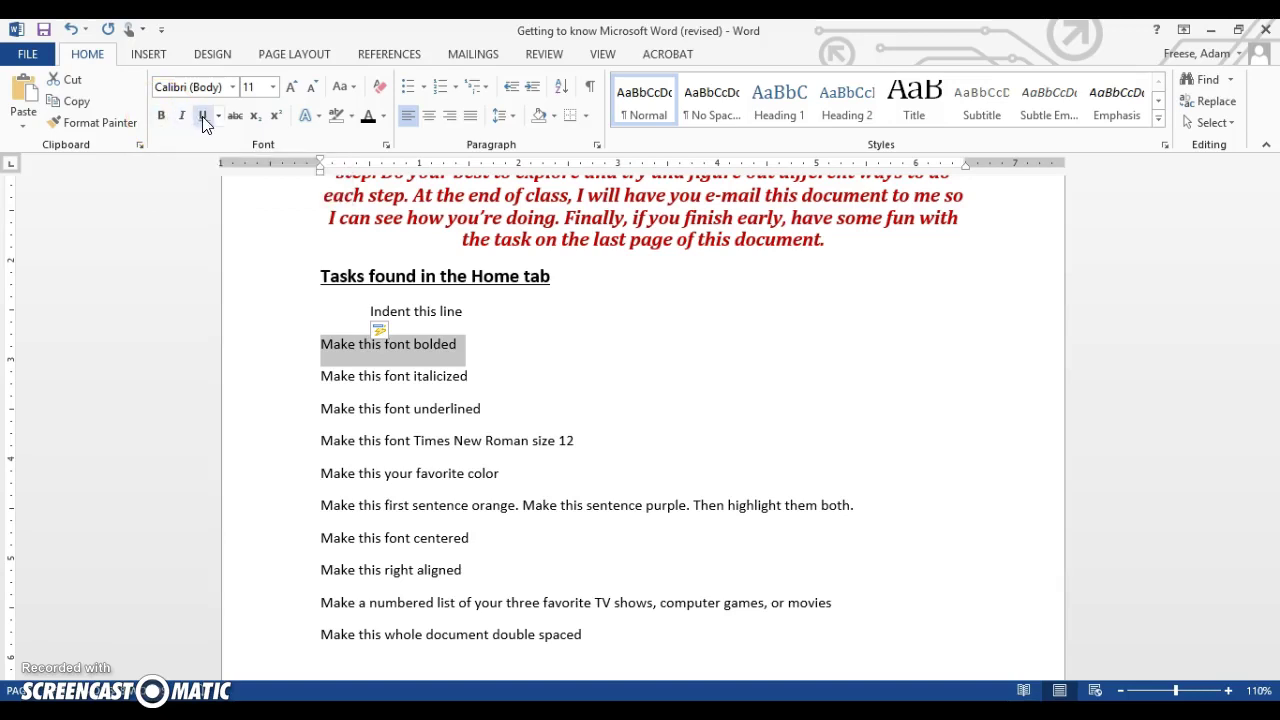
left_click(233, 119)
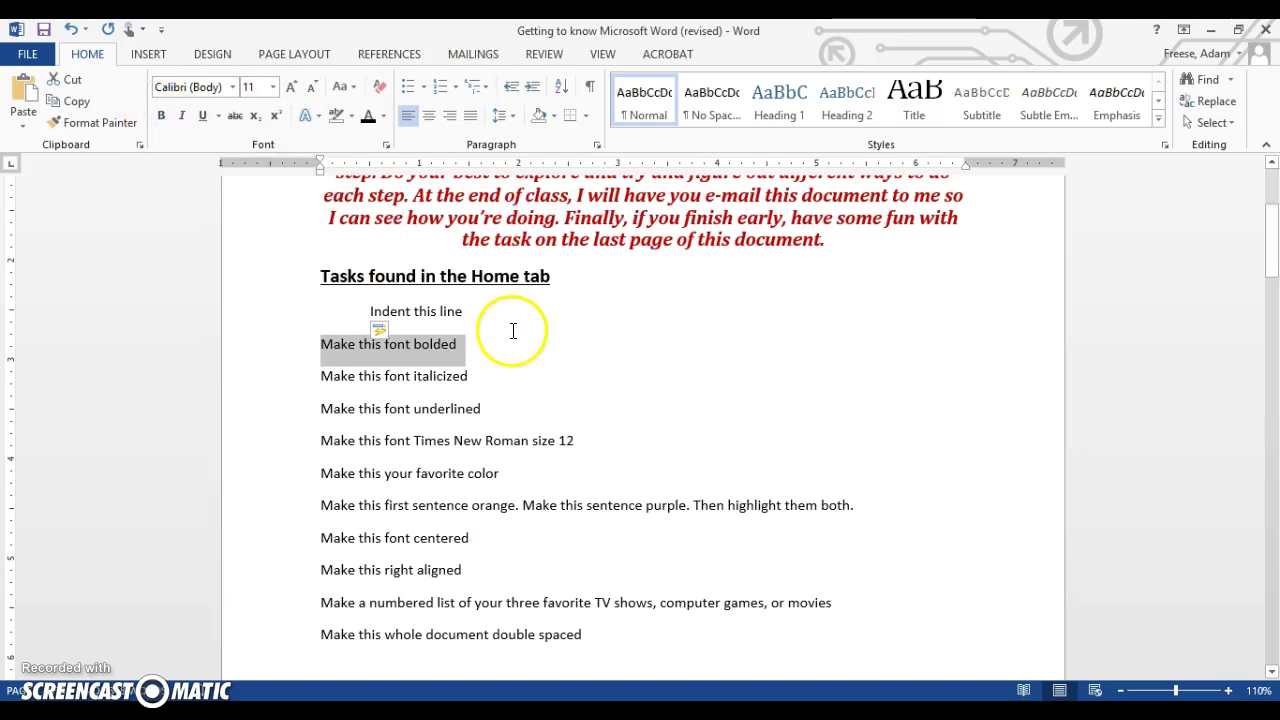
left_click(162, 116)
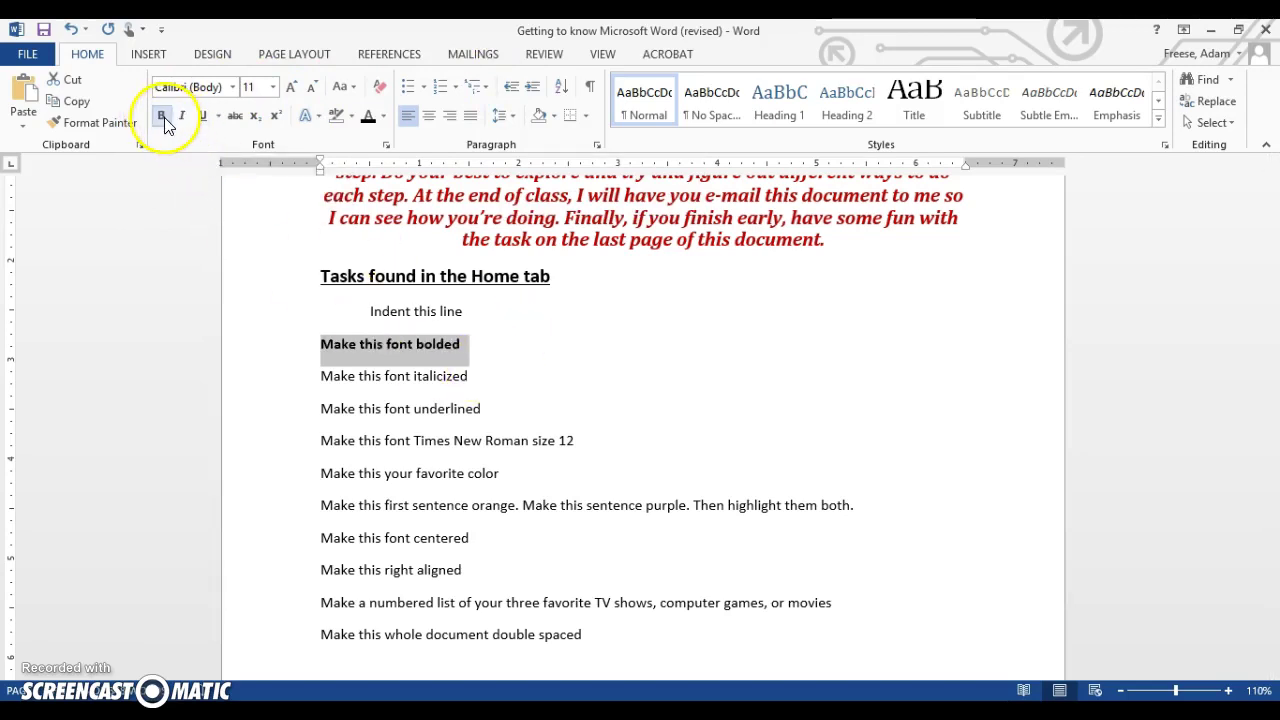
left_click(476, 350)
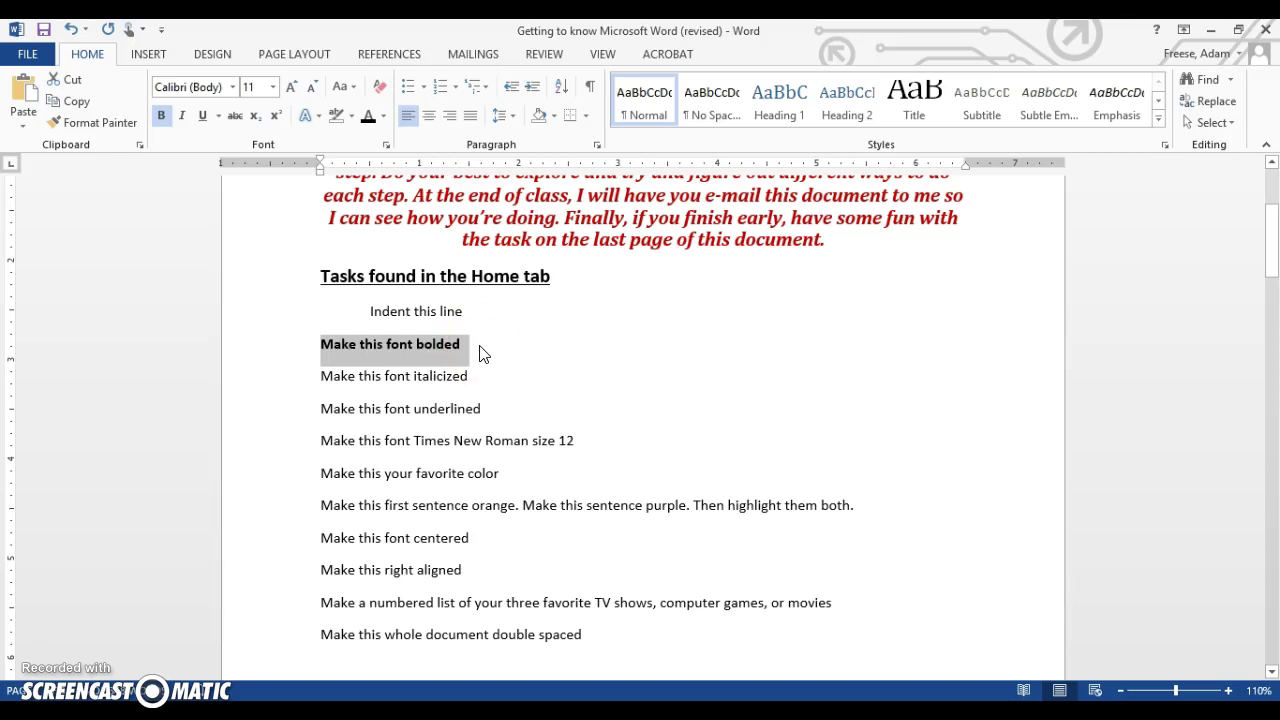
key("ctrl+b")
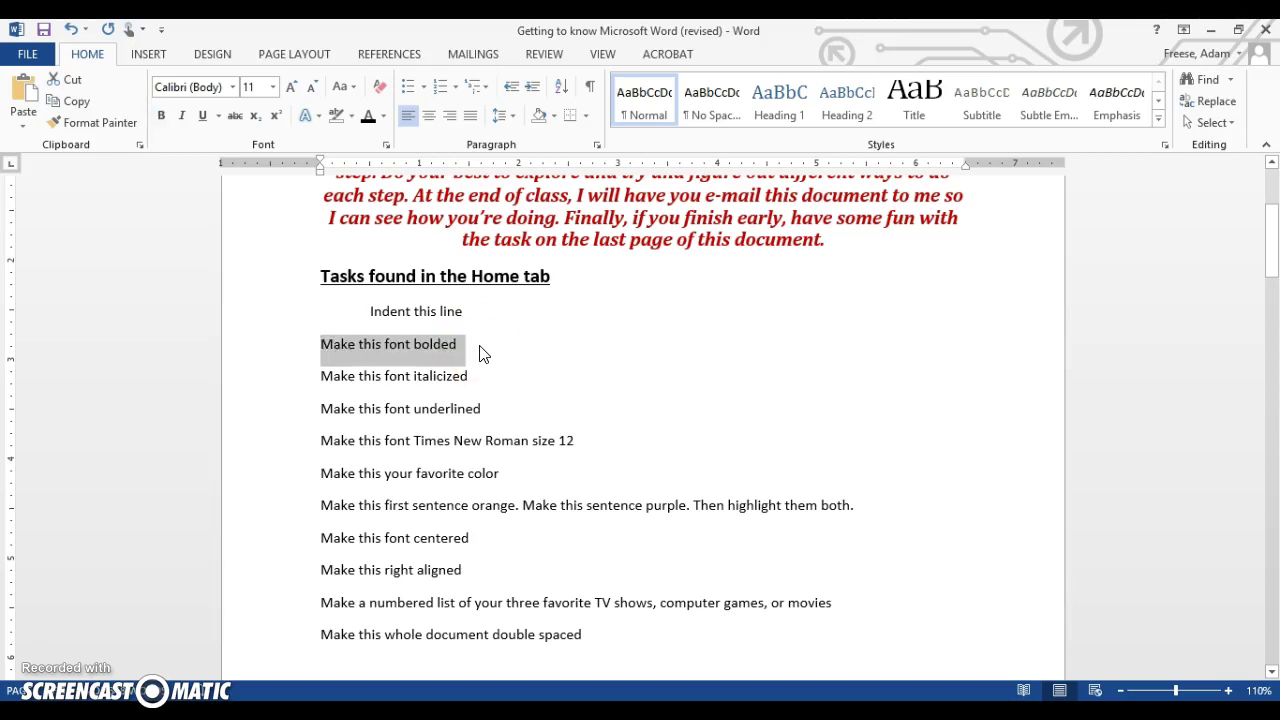
key("ctrl+b")
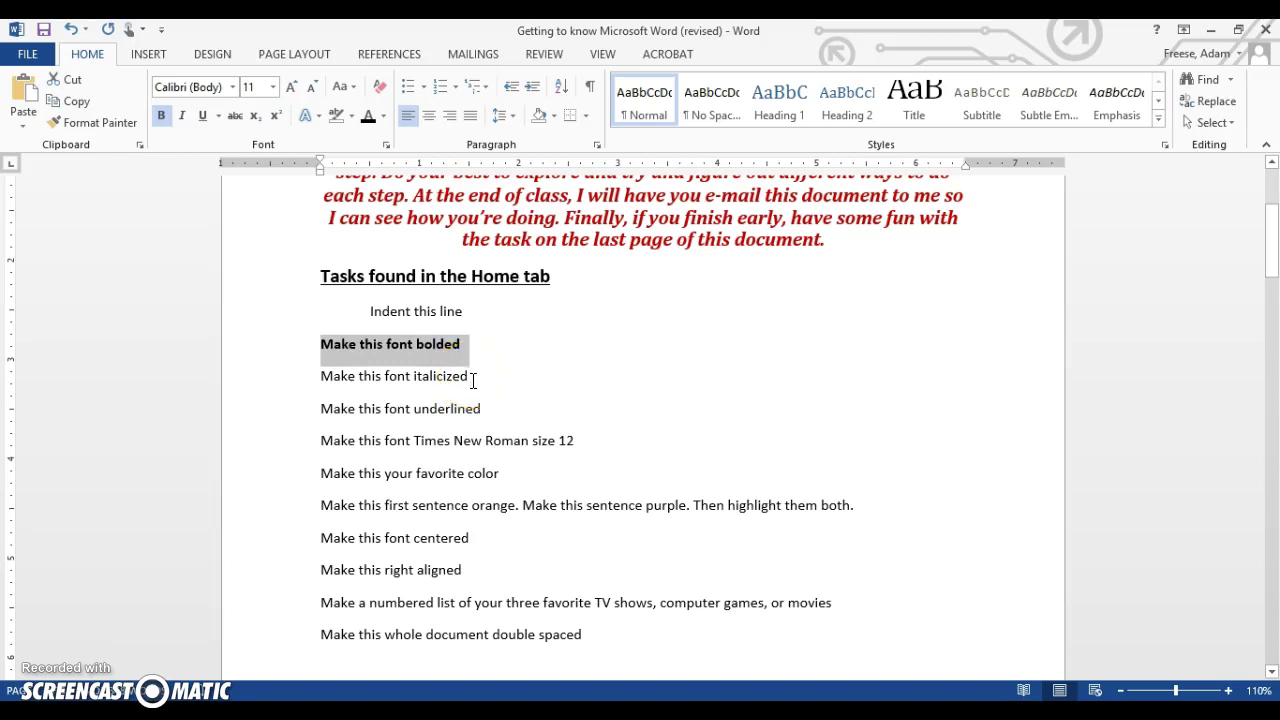
Step: Italicize the line 'Make this font italicized', toggling the italics with Ctrl+I
left_click_drag(473, 380, 313, 380)
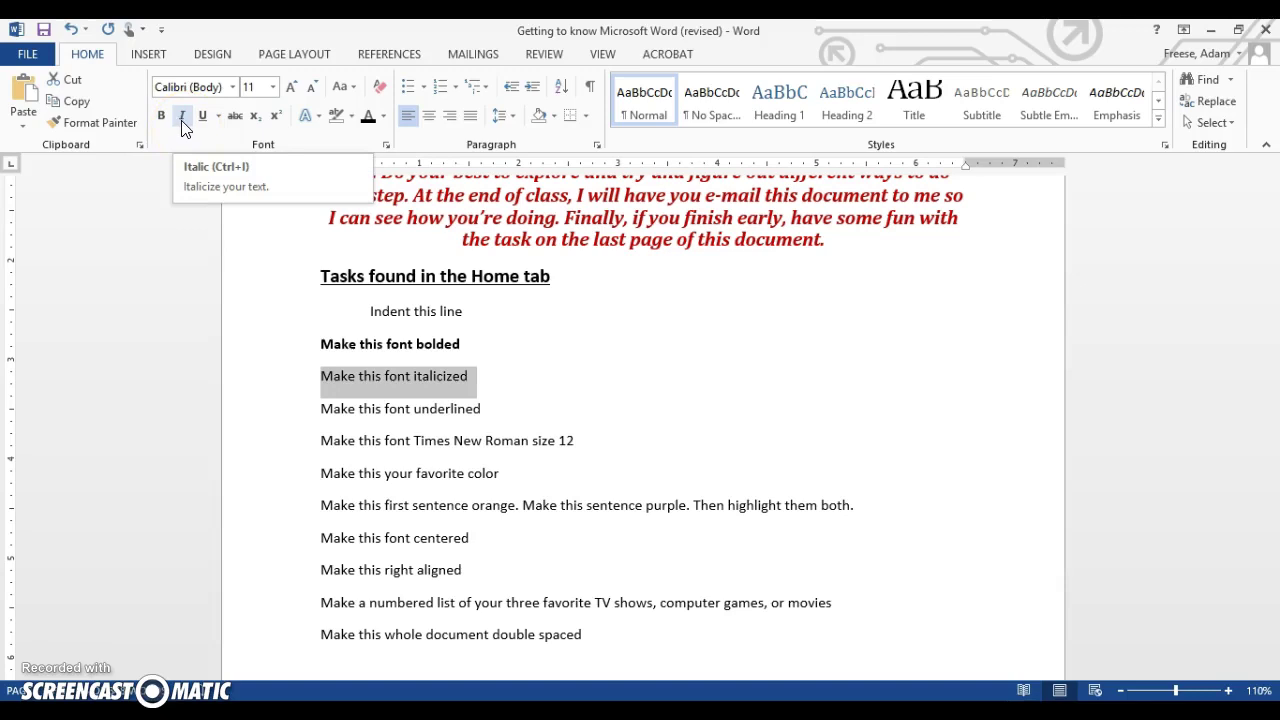
left_click(183, 127)
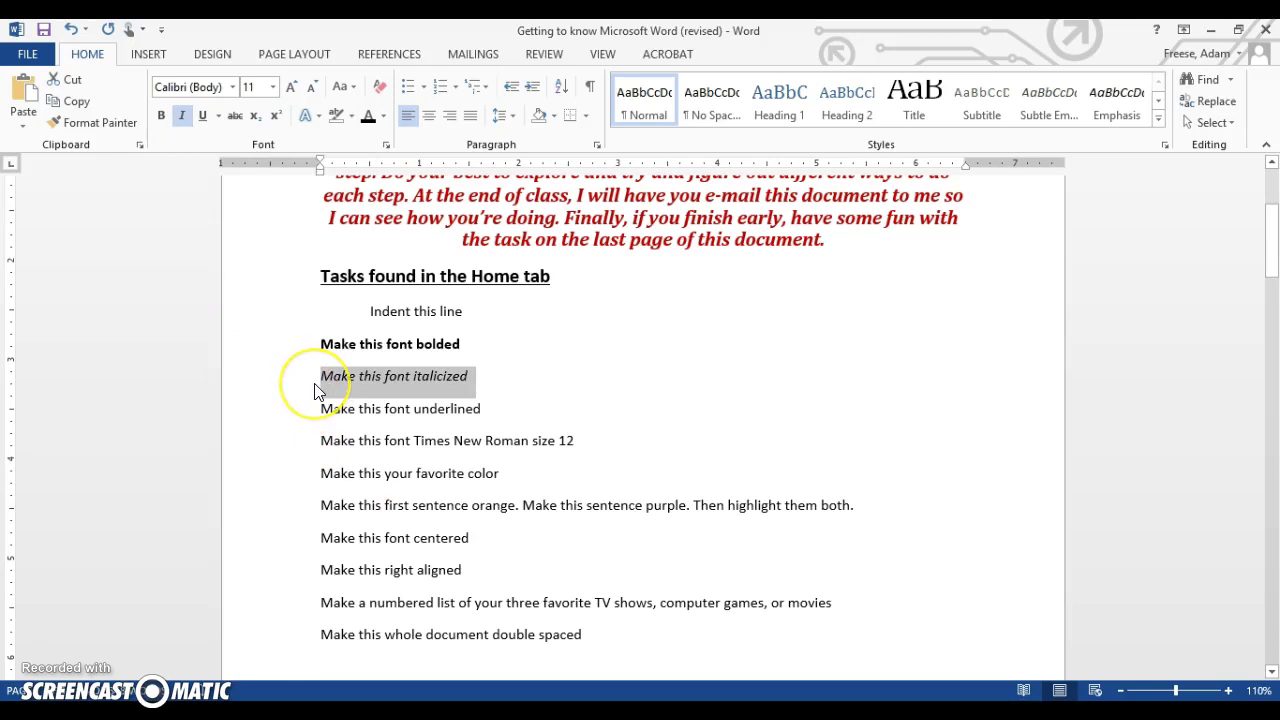
key("ctrl+i")
key("ctrl+i")
left_click(320, 408)
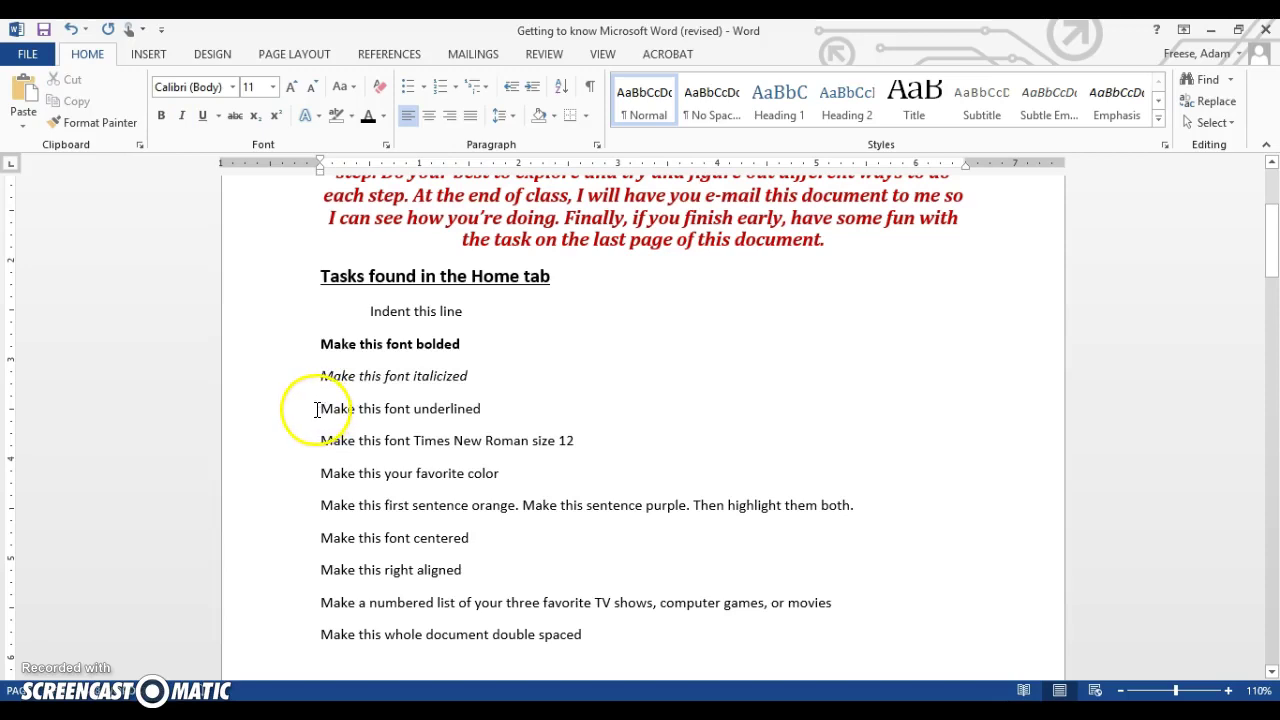
Step: Underline 'Make this font underlined', toggling the underline off and back on with Ctrl+U
left_click_drag(320, 408, 478, 416)
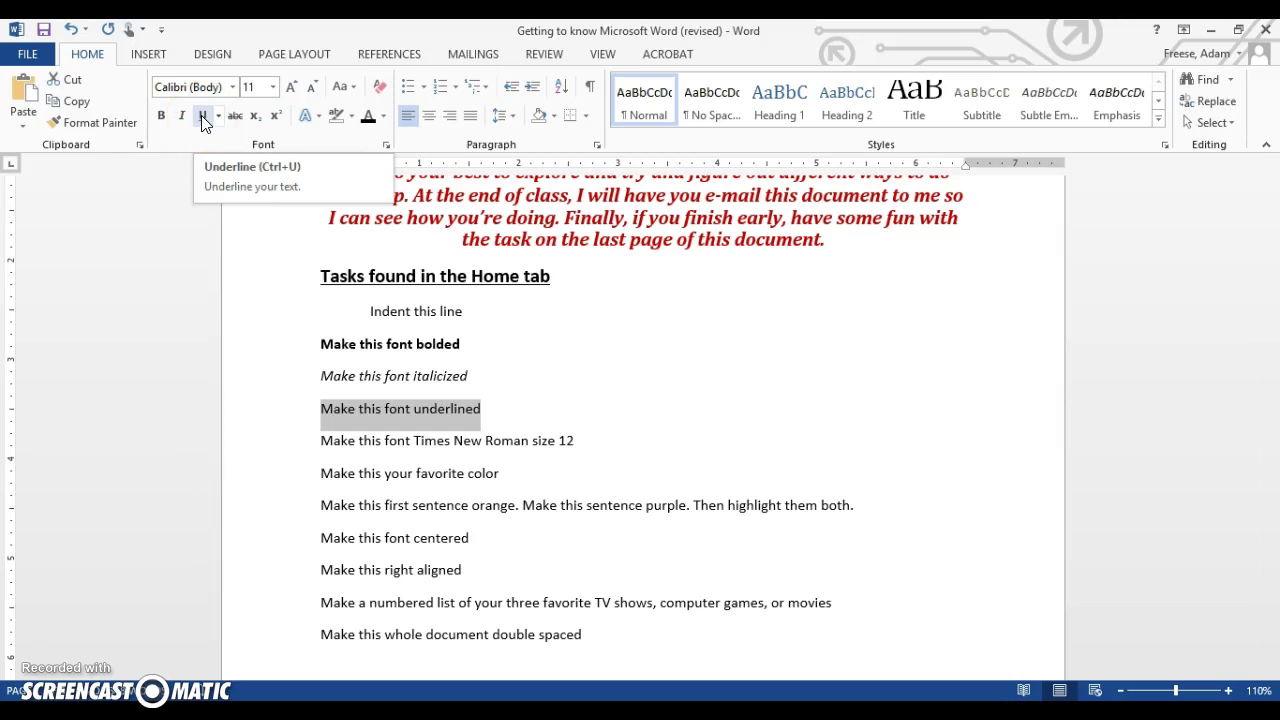
left_click(202, 117)
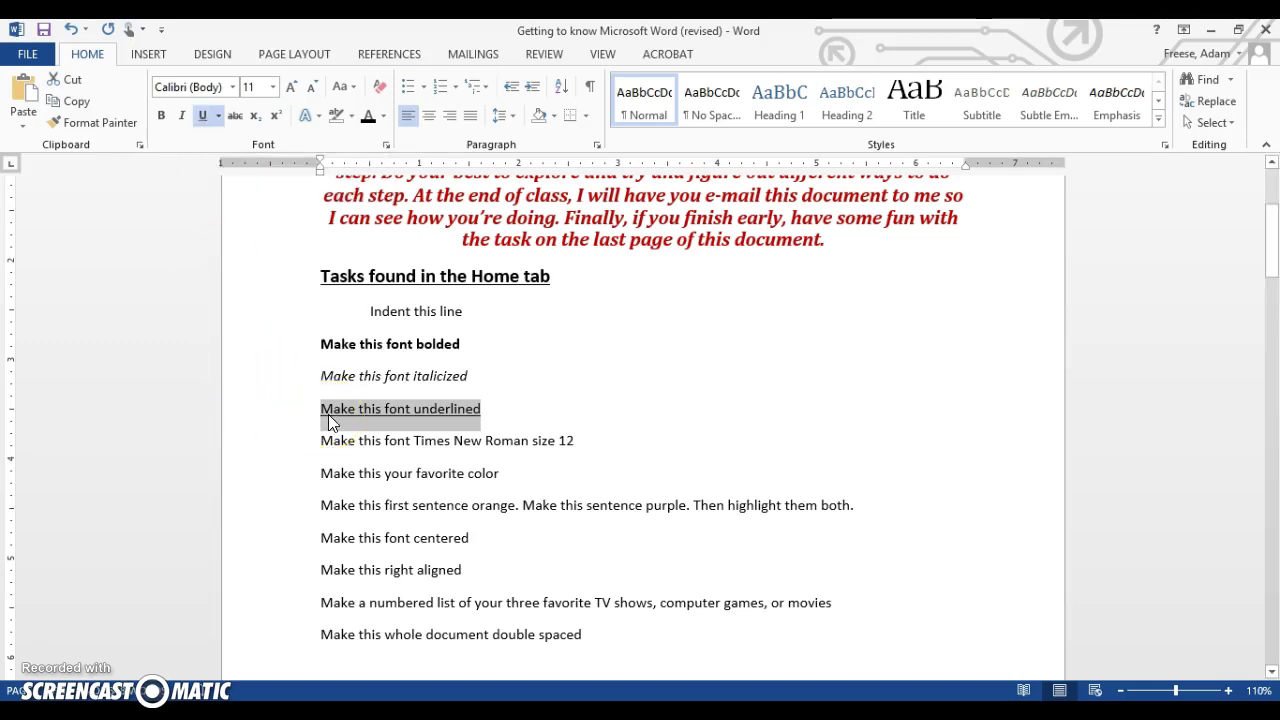
key("ctrl+u")
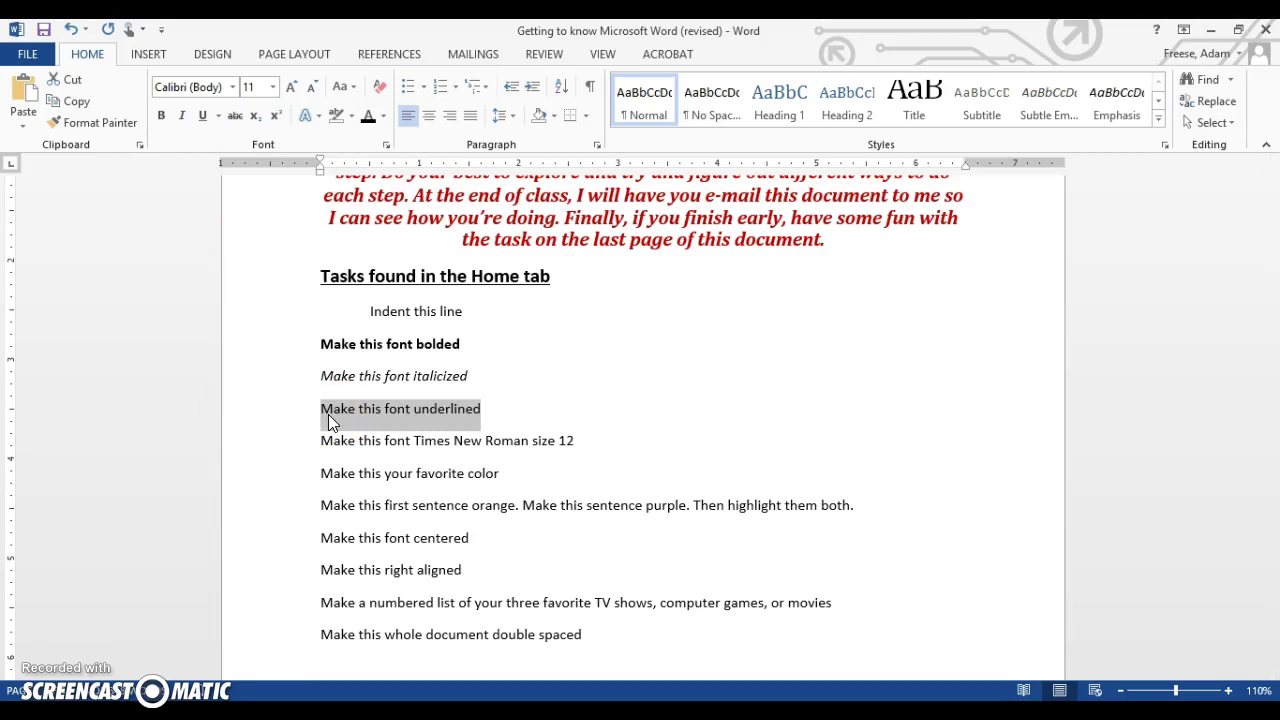
key("ctrl+u")
left_click(328, 450)
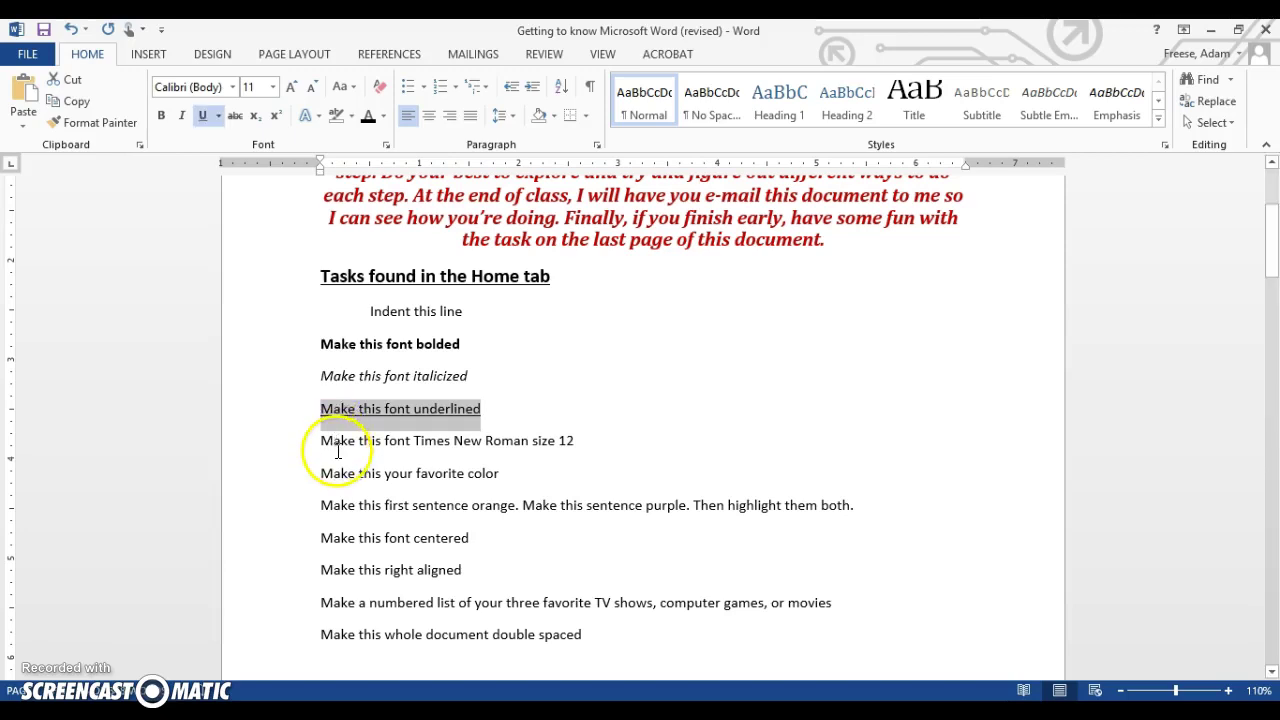
Step: Set the line 'Make this font Times New Roman size 12' to Times New Roman and enter size 12
left_click_drag(320, 443, 603, 446)
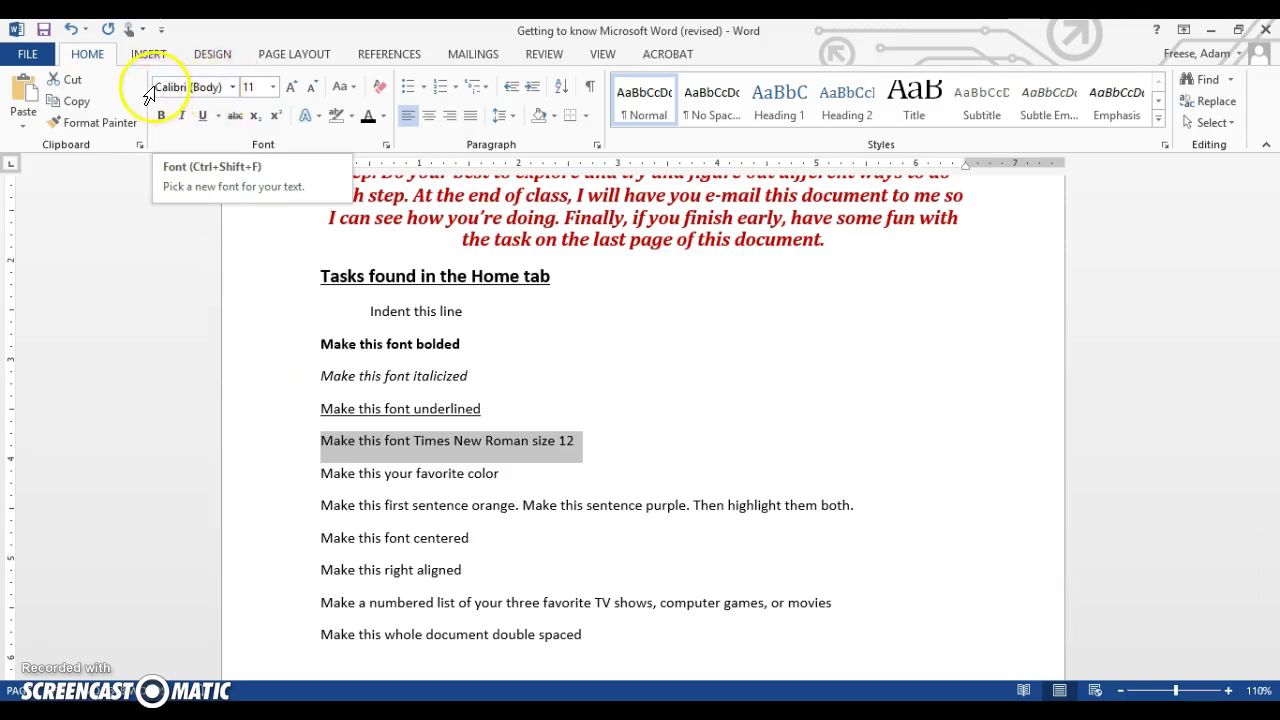
left_click(232, 91)
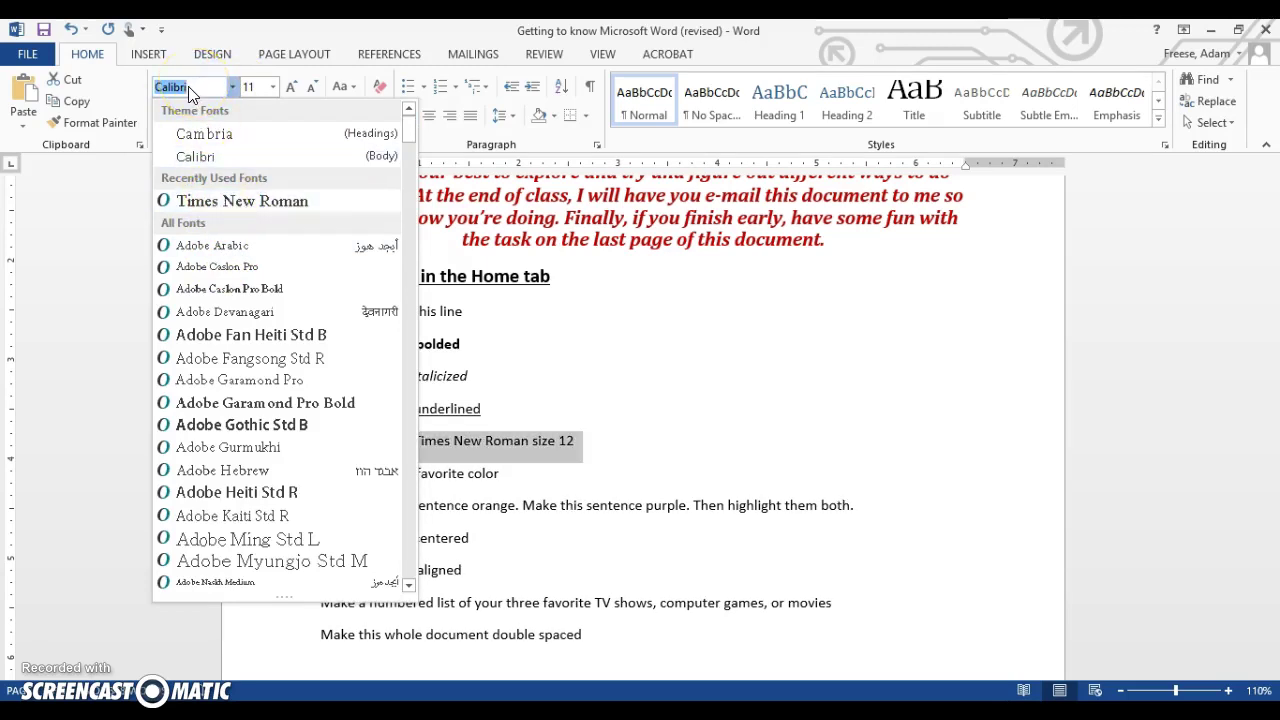
type("T")
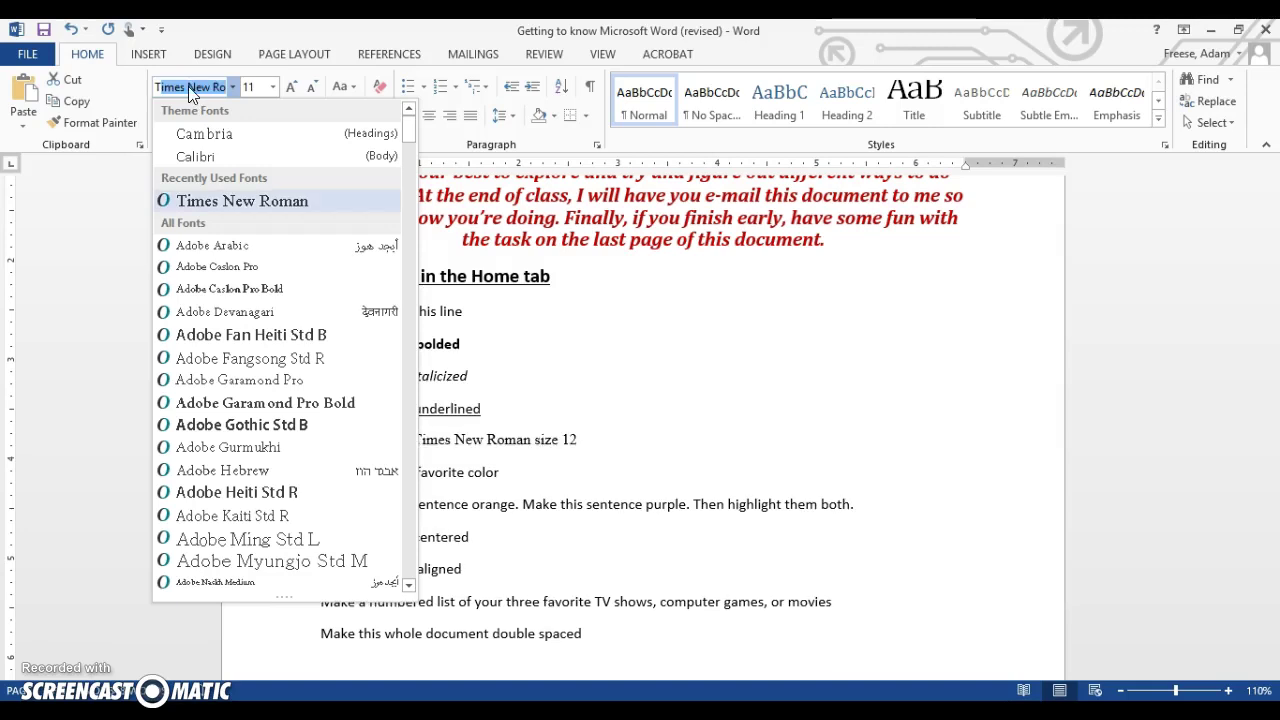
key("BackSpace")
key("BackSpace")
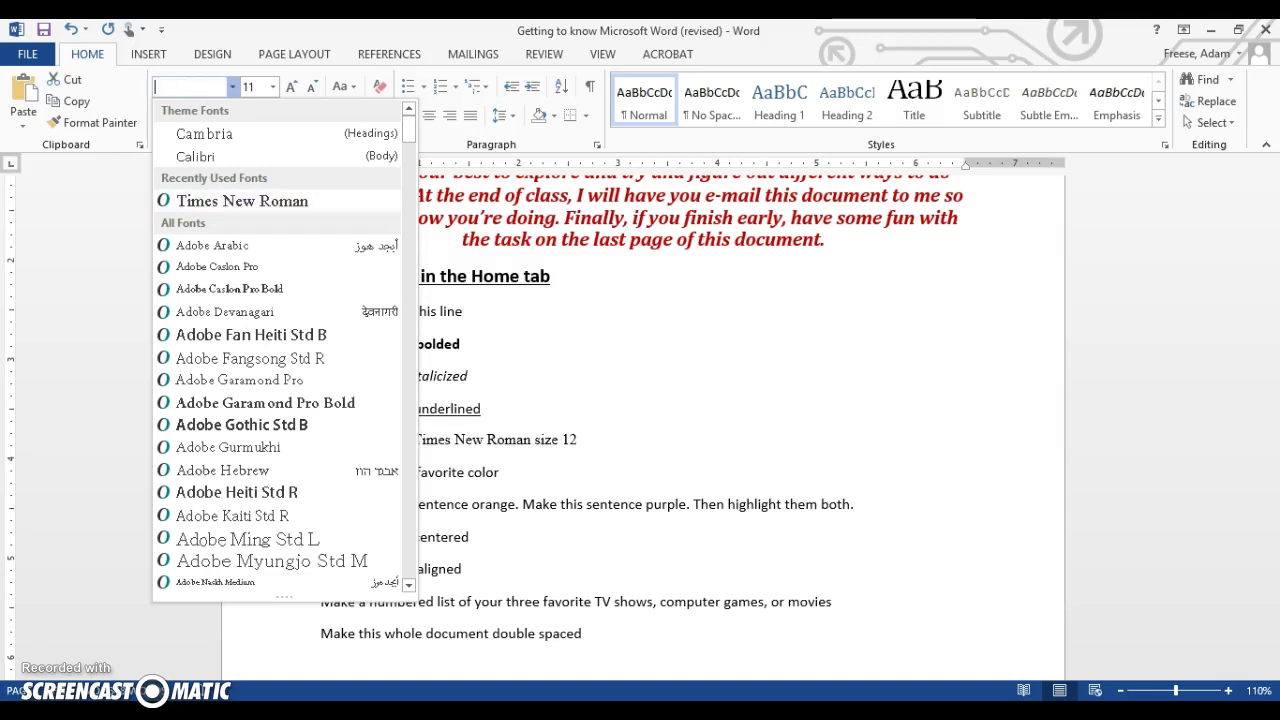
type("Times New Rom")
key("Return")
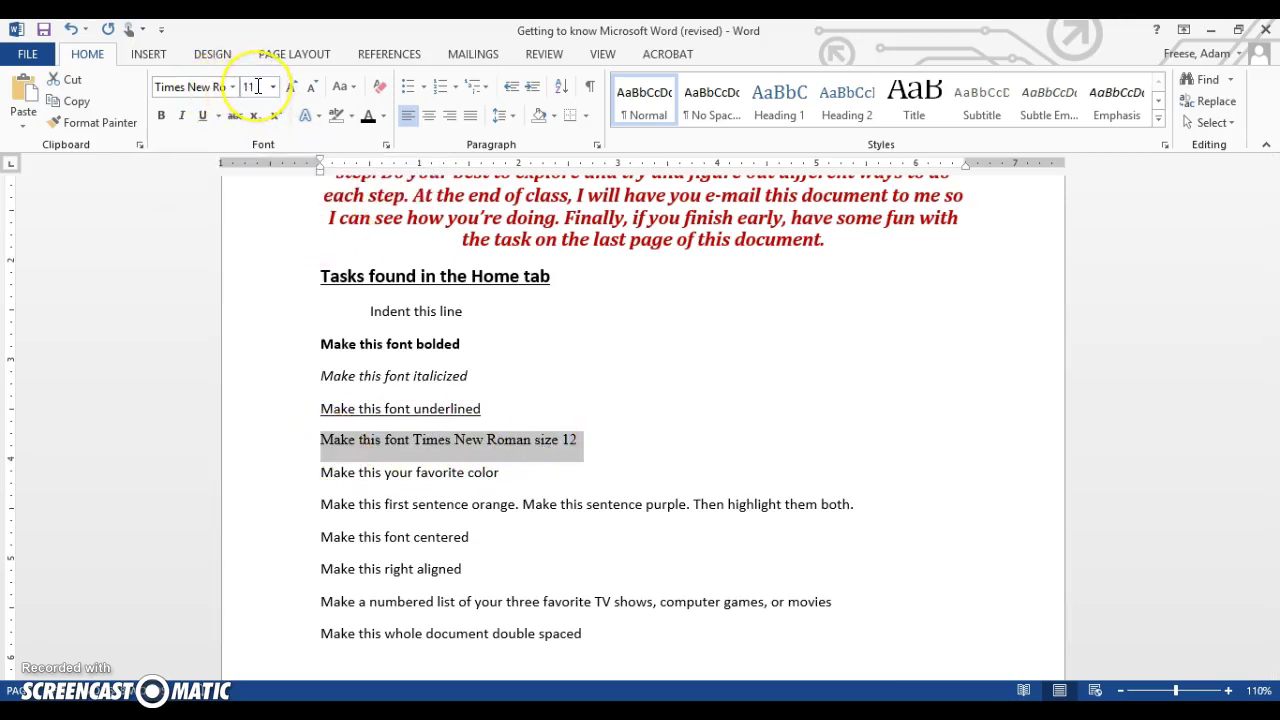
left_click(272, 87)
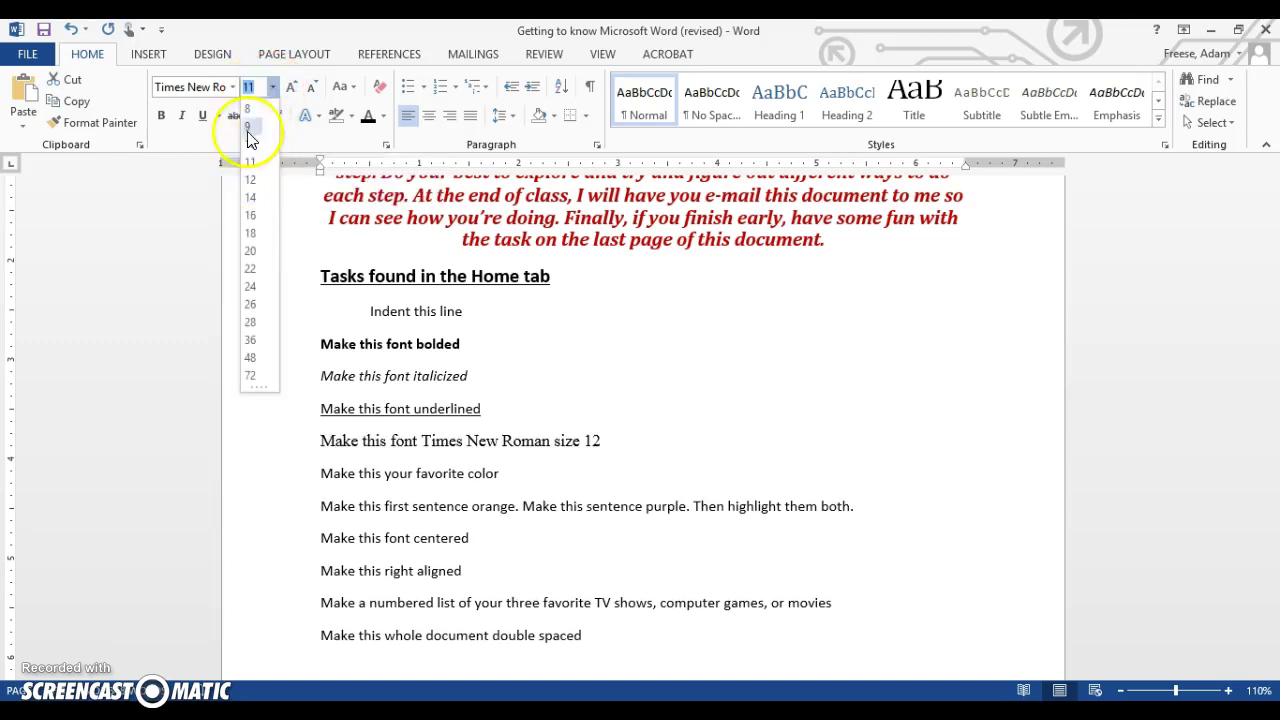
type("12")
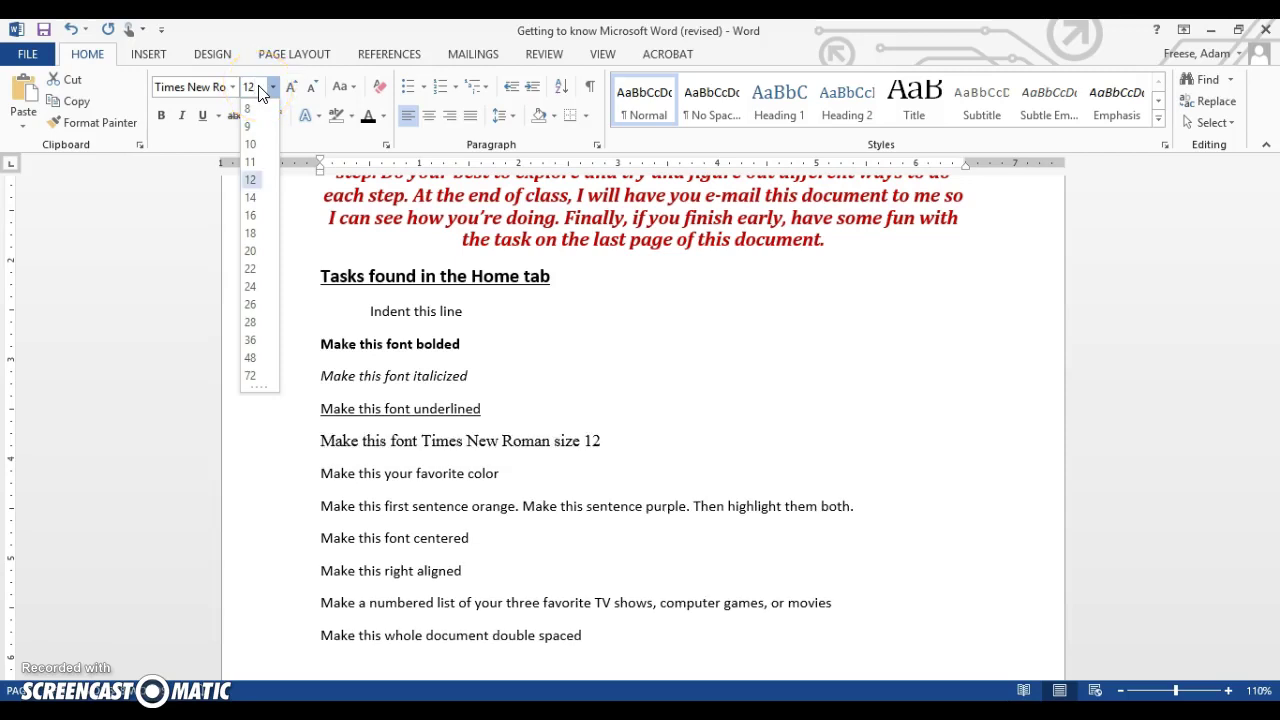
Step: Apply the size 12, then color the line 'Make this your favorite color' blue
key("Return")
left_click(498, 473)
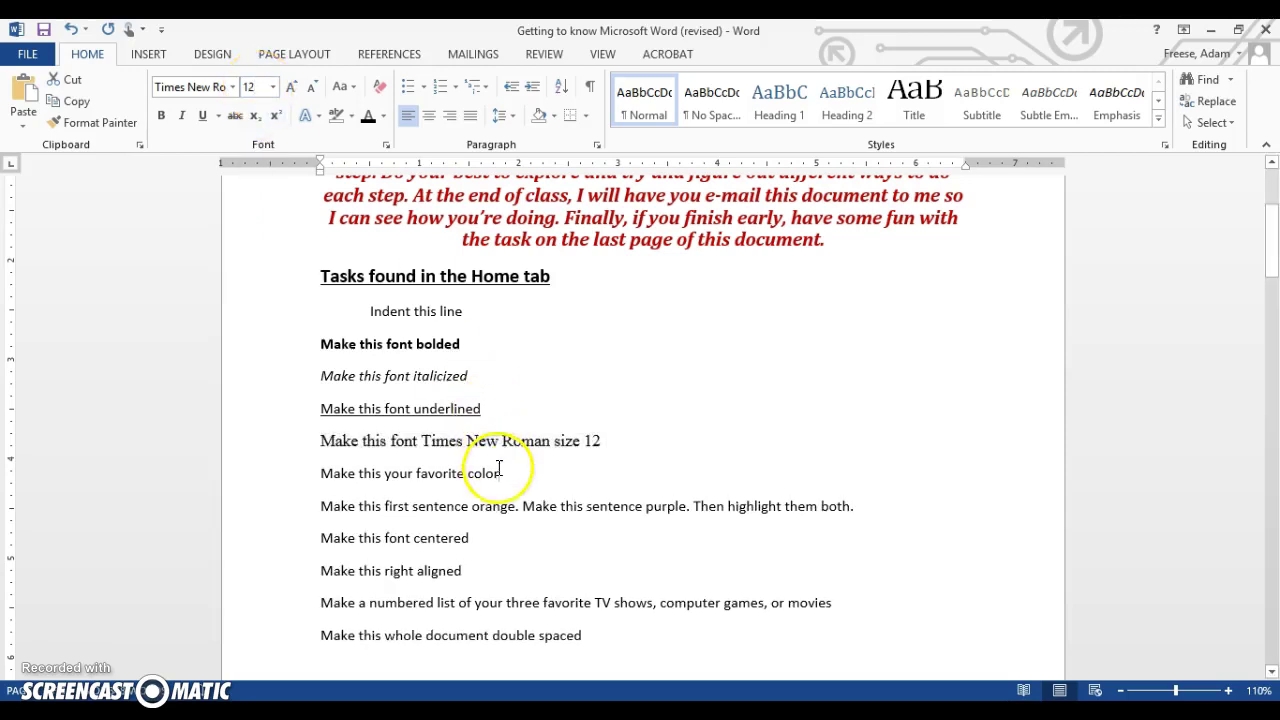
scroll(506, 473, "down", 1)
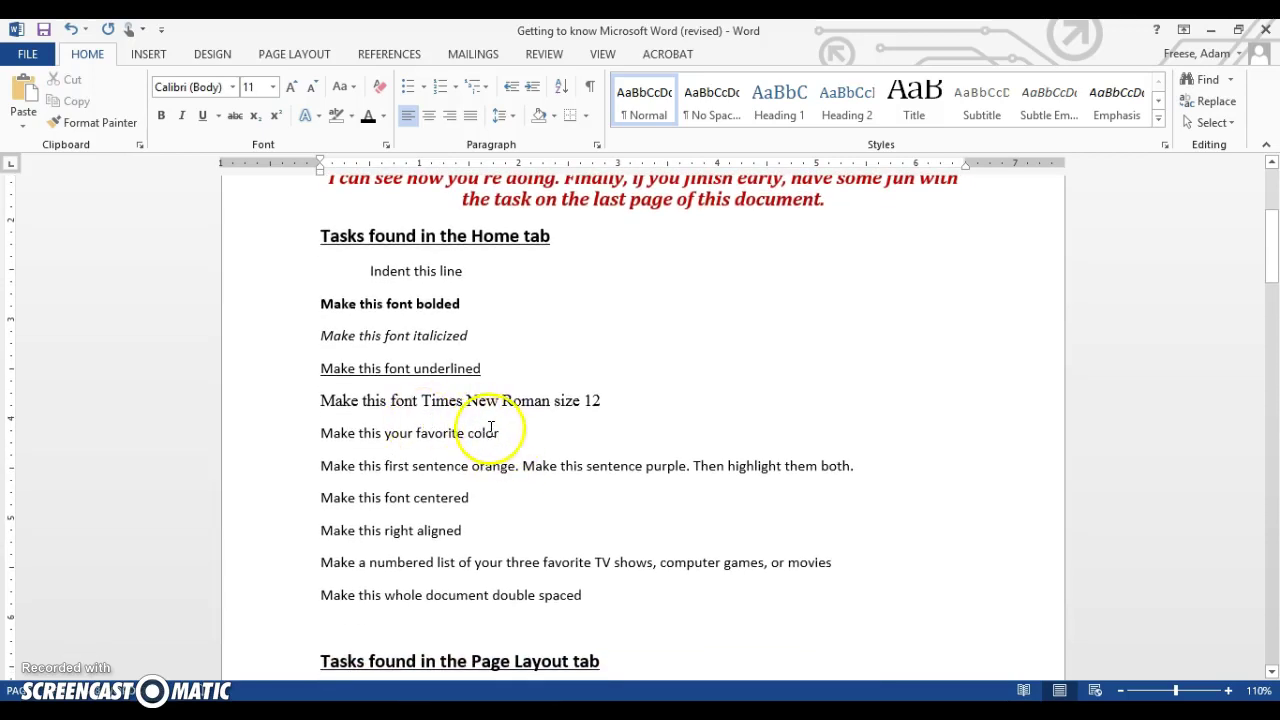
left_click_drag(505, 432, 318, 436)
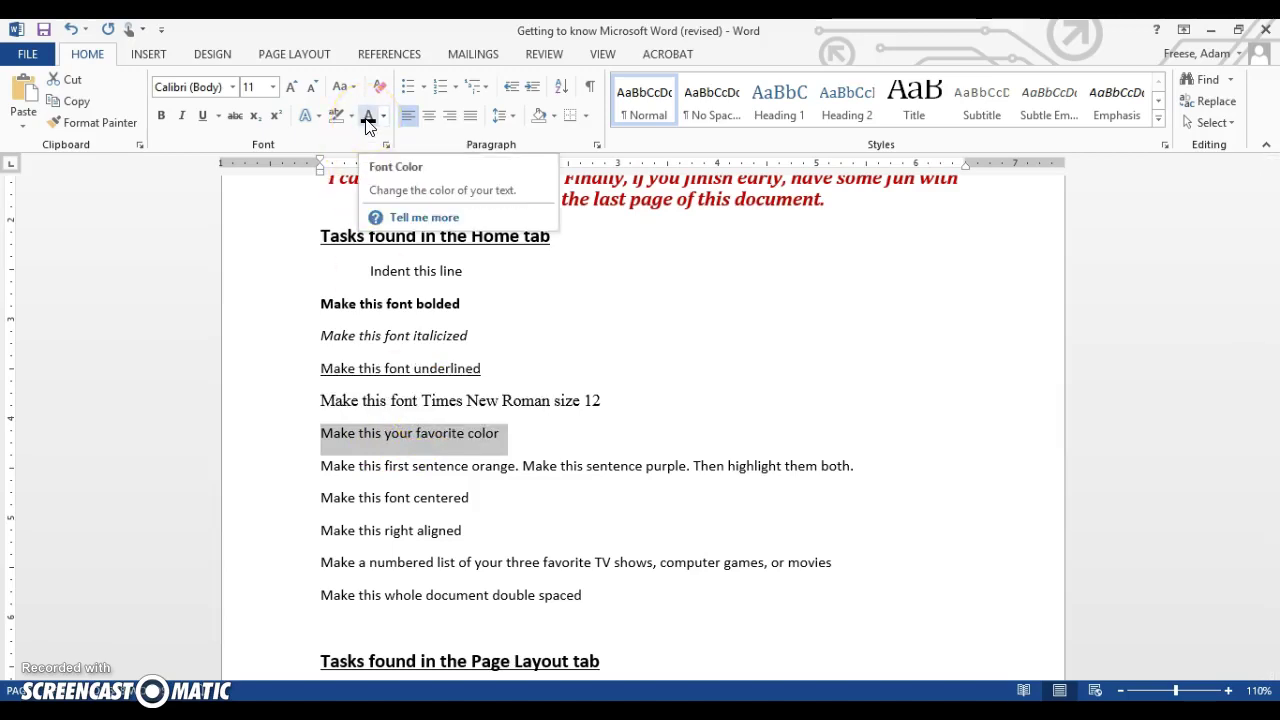
left_click(274, 146)
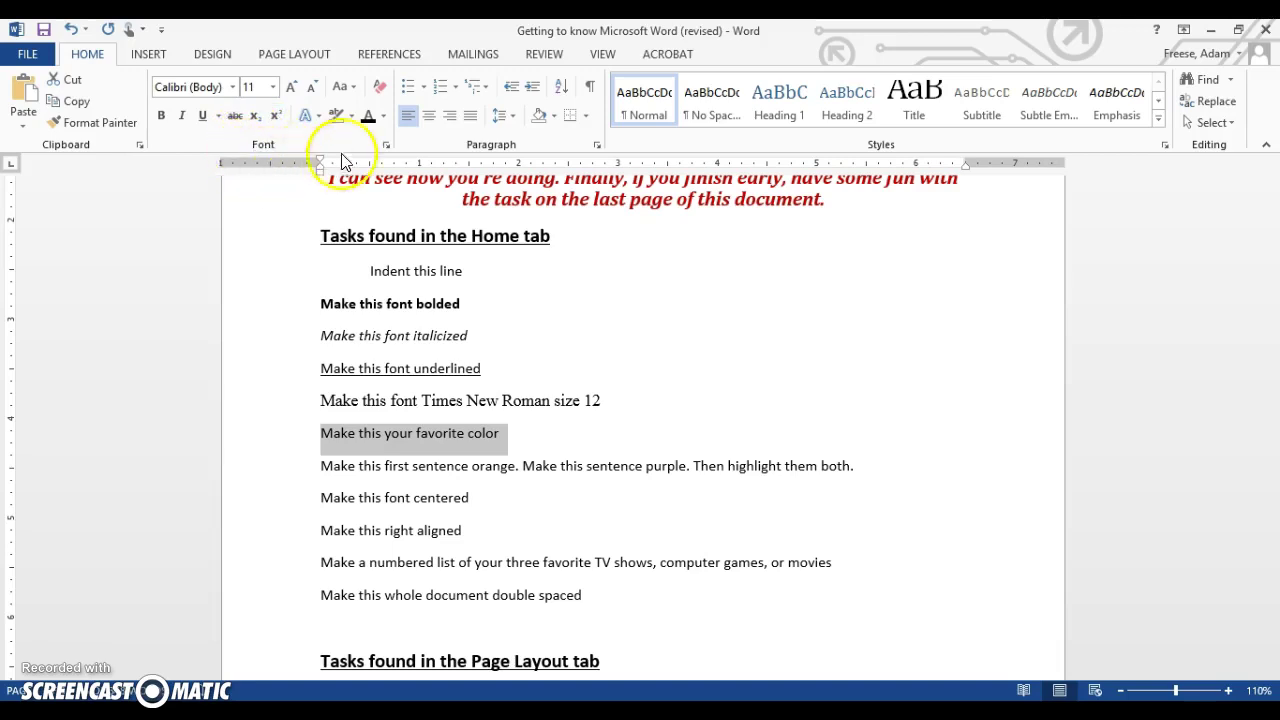
left_click(383, 116)
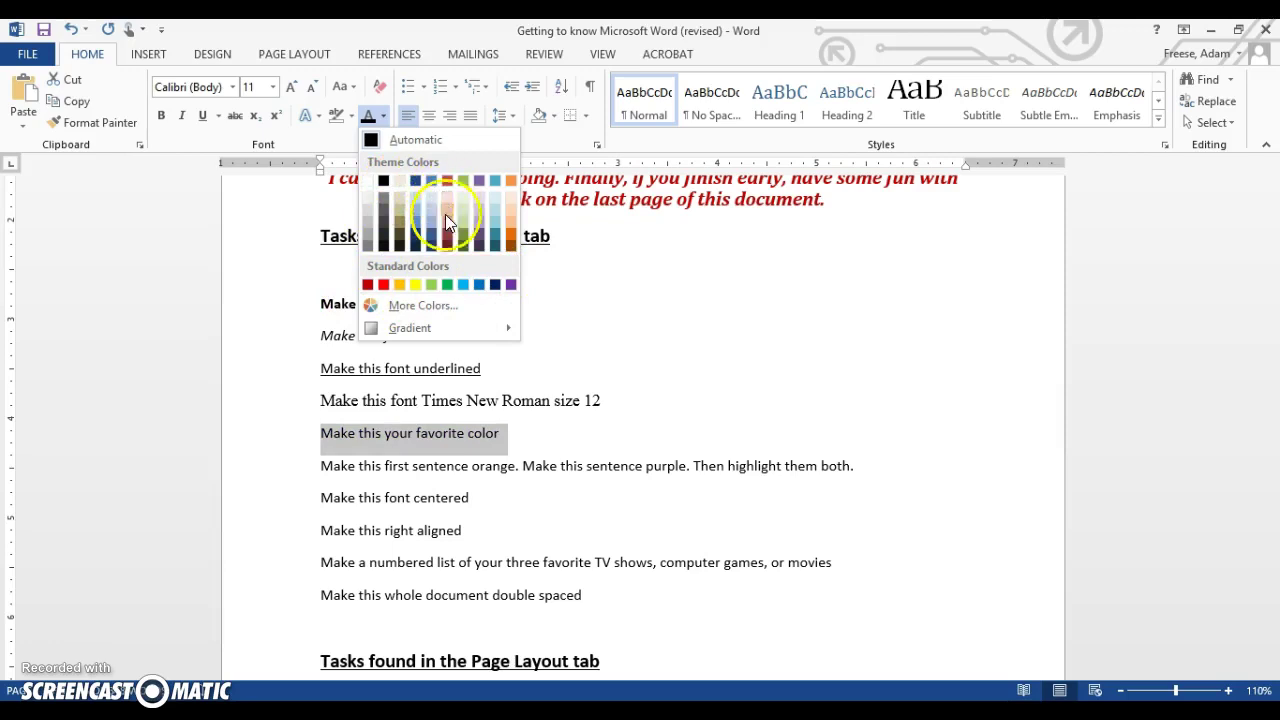
left_click(479, 288)
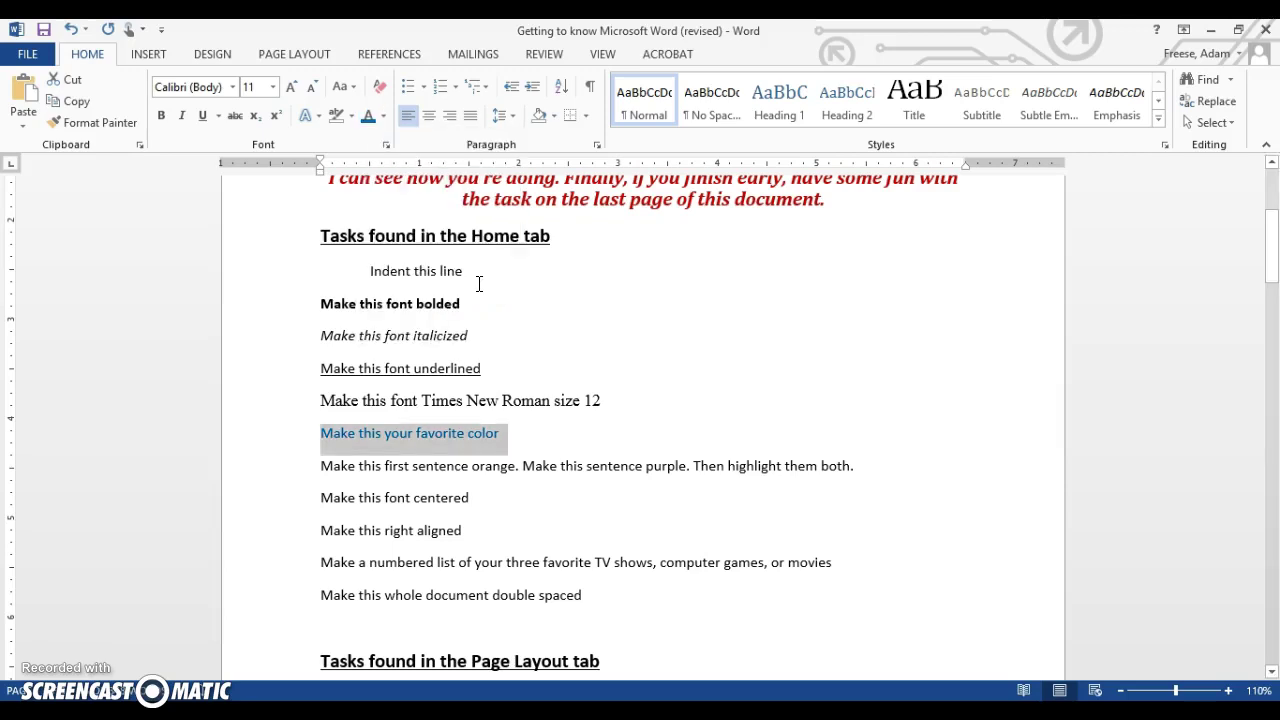
left_click(499, 513)
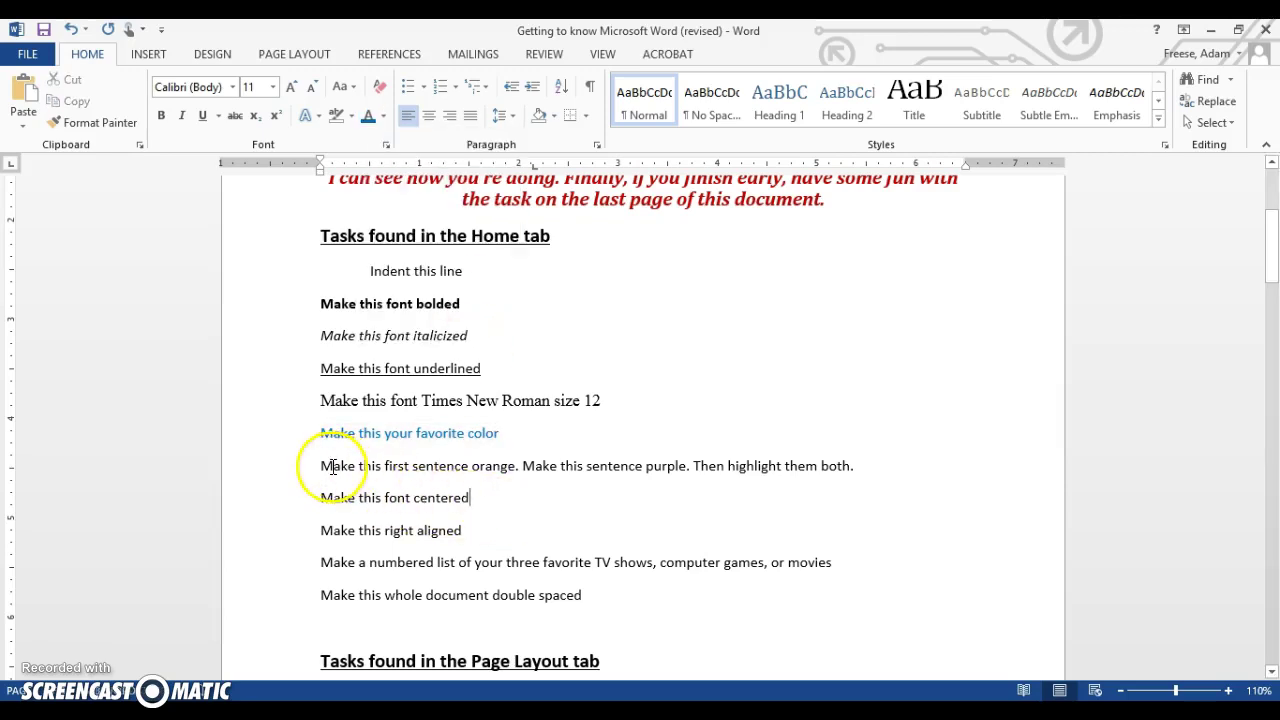
mouse_move(321, 466)
left_mouse_down()
mouse_move(518, 465)
mouse_move(324, 470)
left_mouse_up()
left_click(518, 466)
left_click(620, 466)
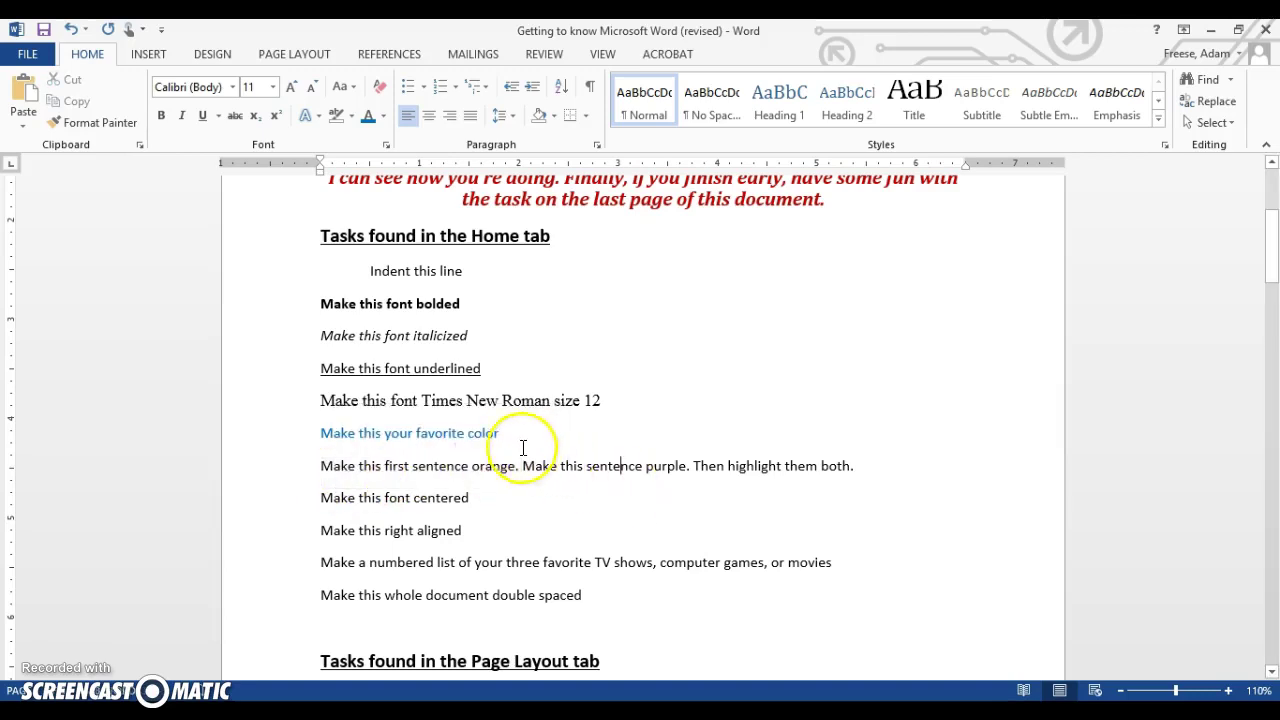
triple_click(508, 439)
left_click(480, 436)
left_click(398, 322)
left_click_drag(398, 332, 330, 318)
left_click(450, 396)
scroll(724, 272, "up", 5)
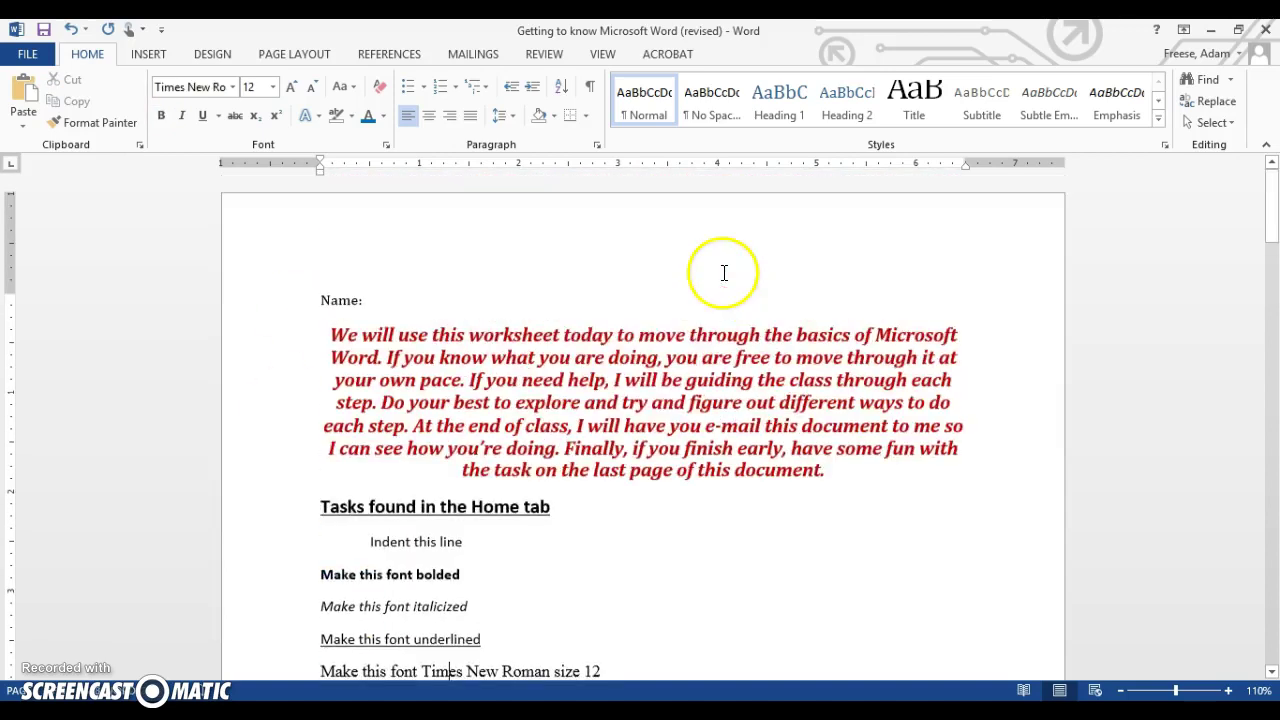
triple_click(628, 383)
left_click(623, 472)
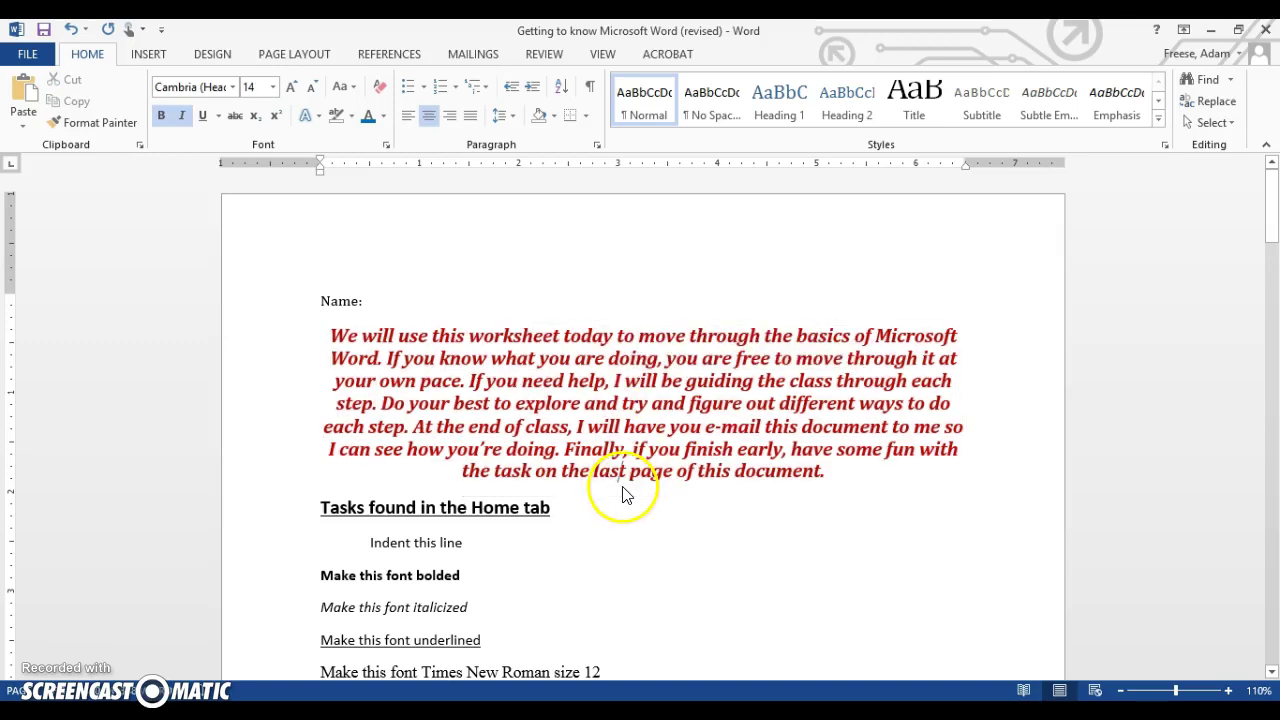
scroll(623, 490, "down", 5)
triple_click(537, 508)
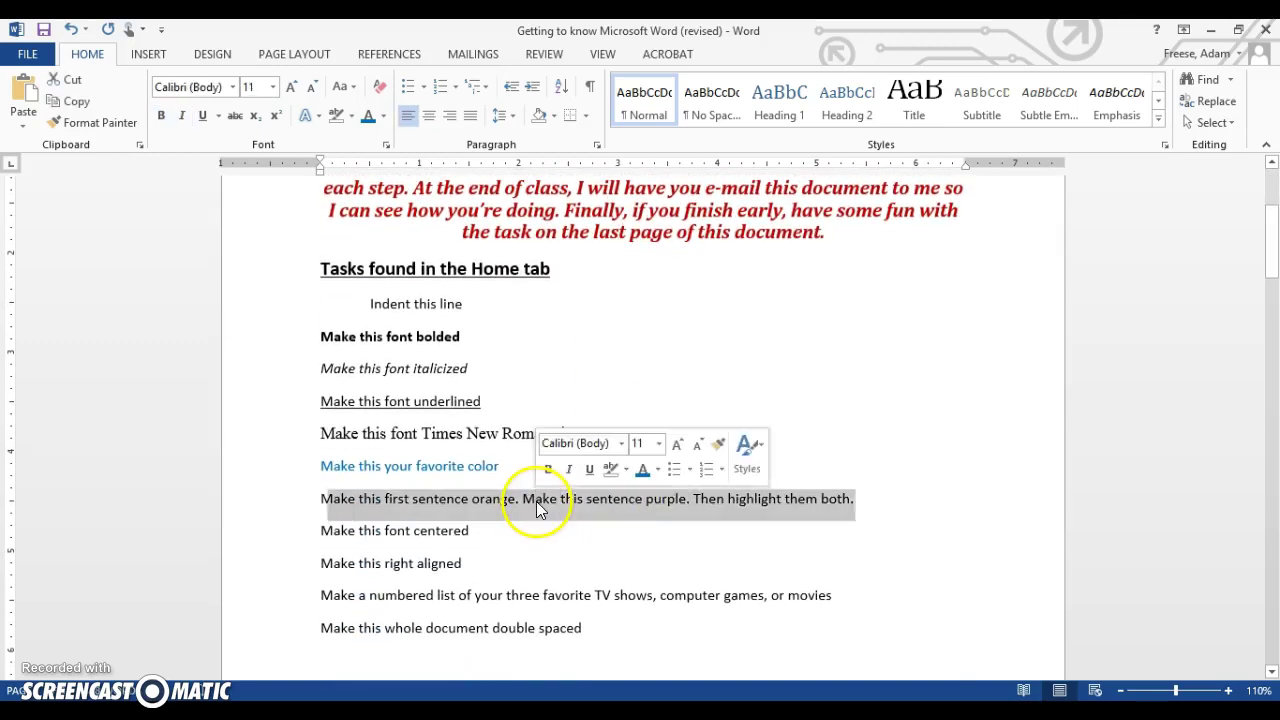
left_click(515, 502)
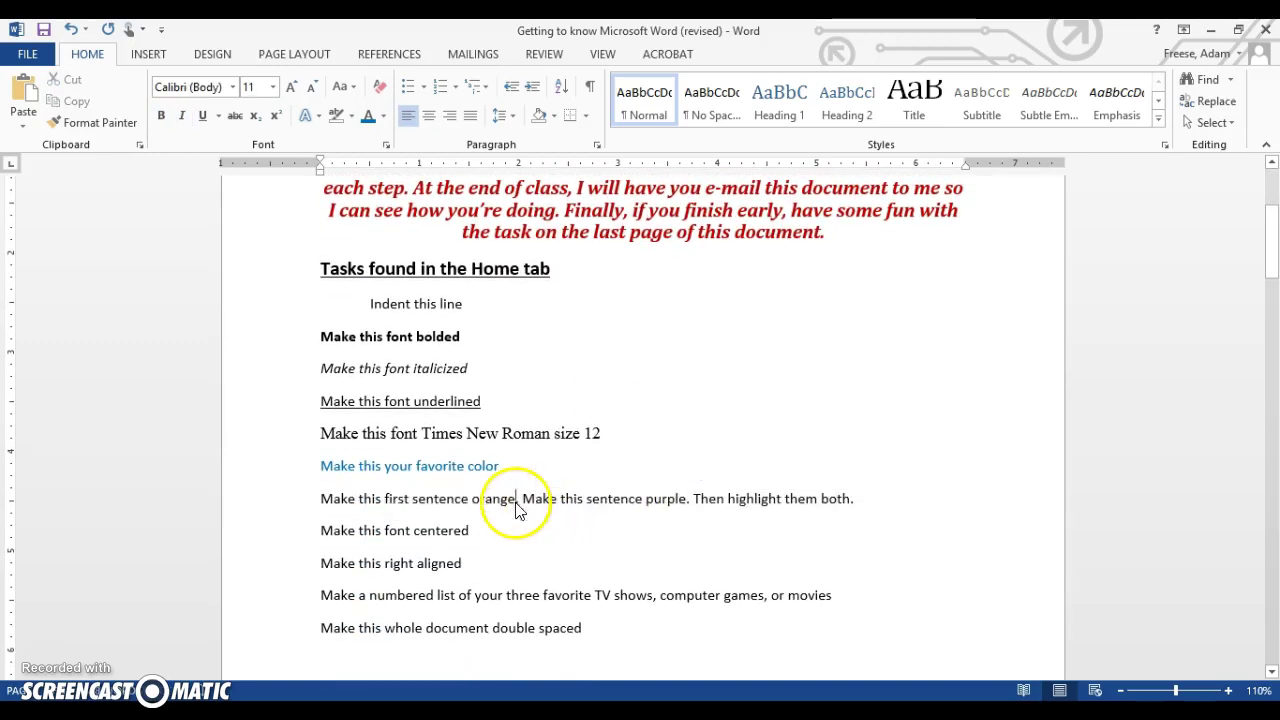
Step: Color the sentence 'Make this first sentence orange.' orange
left_click_drag(518, 502, 335, 506)
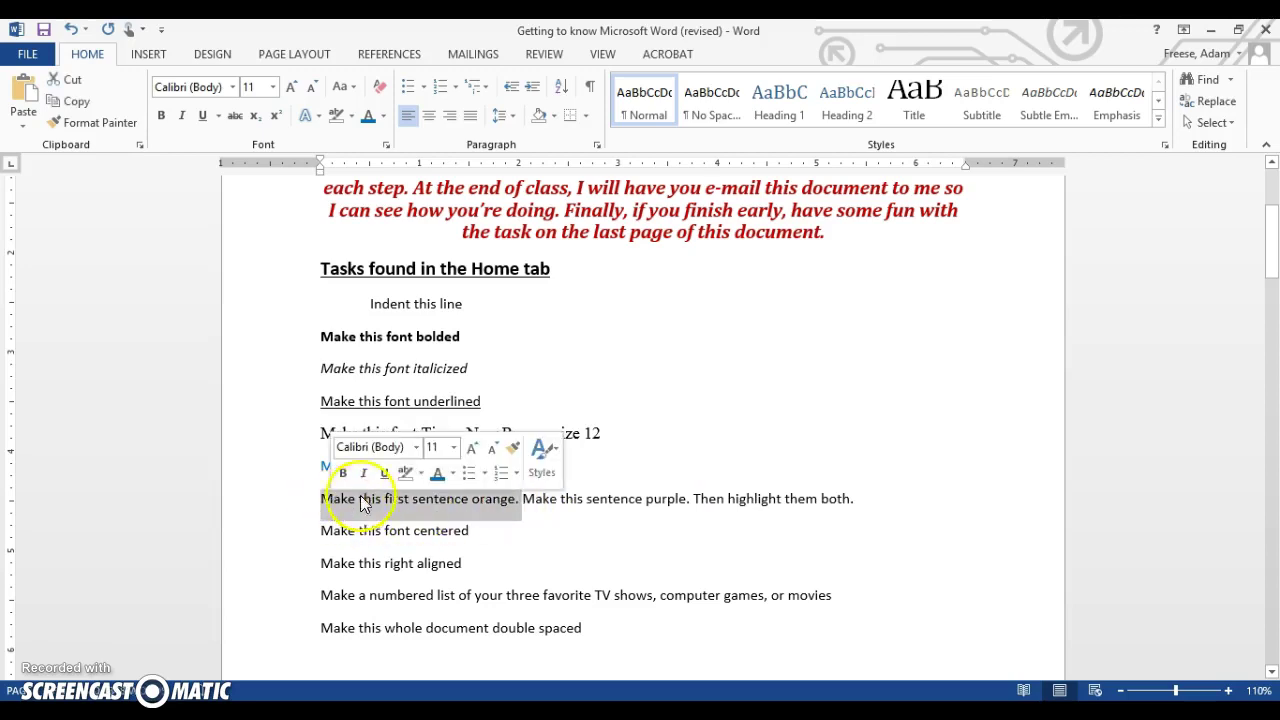
left_click(453, 476)
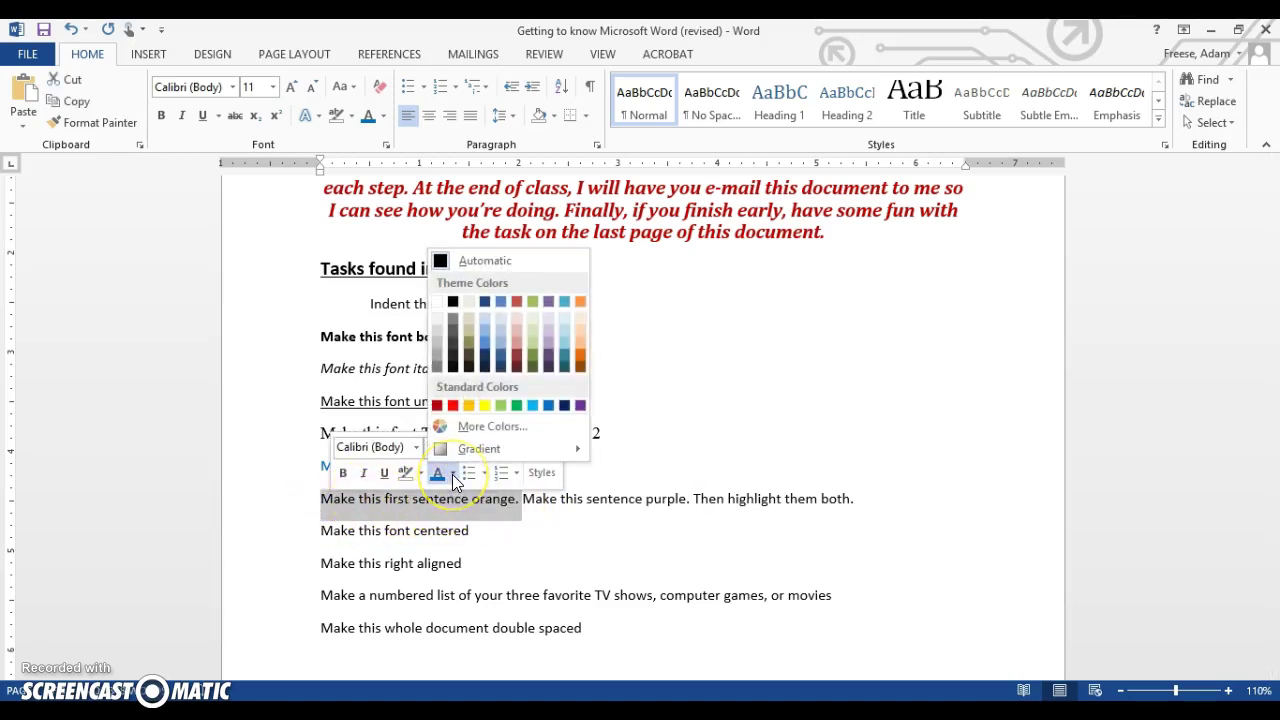
left_click(469, 405)
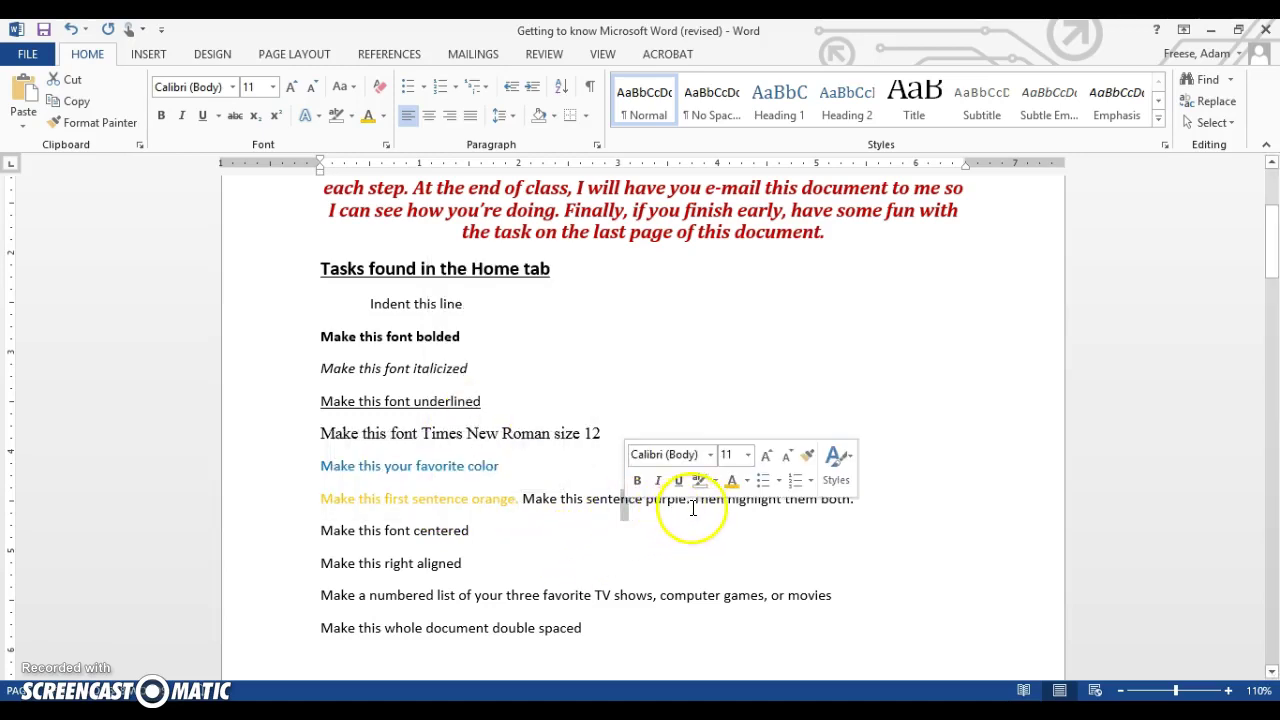
Step: Color the sentence 'Make this sentence purple.' purple
left_click_drag(688, 508, 539, 512)
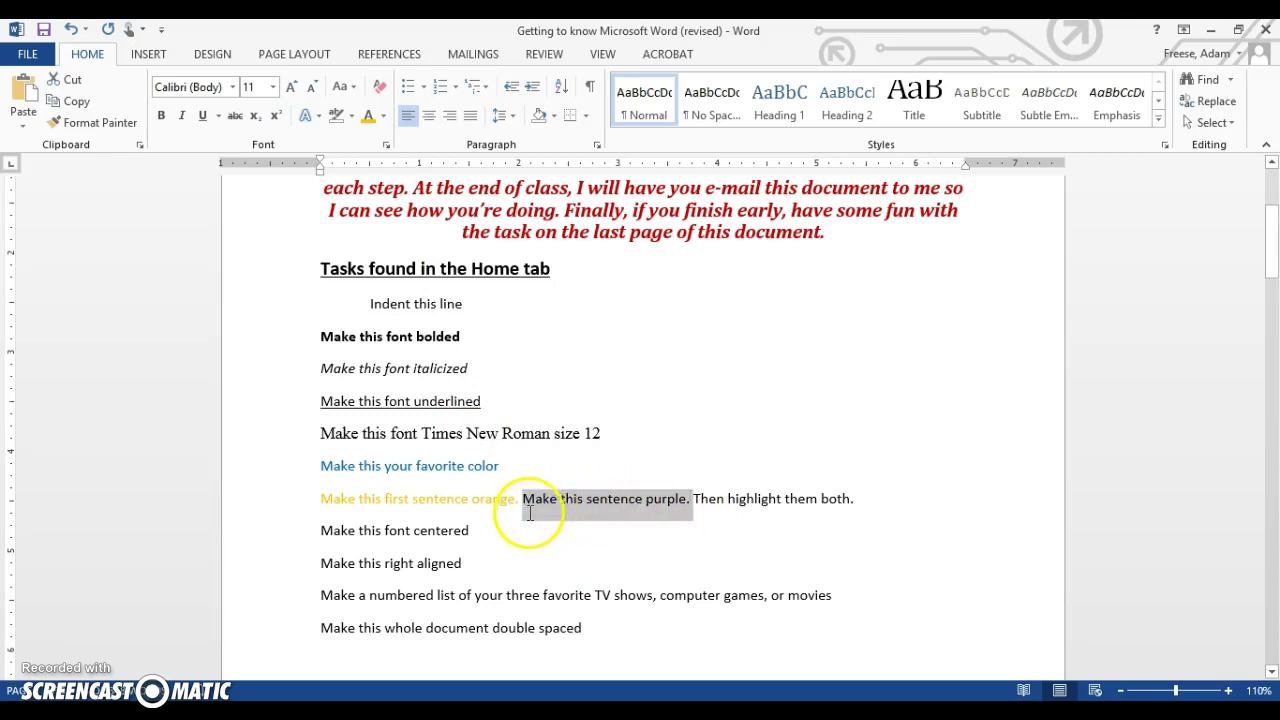
left_click(385, 115)
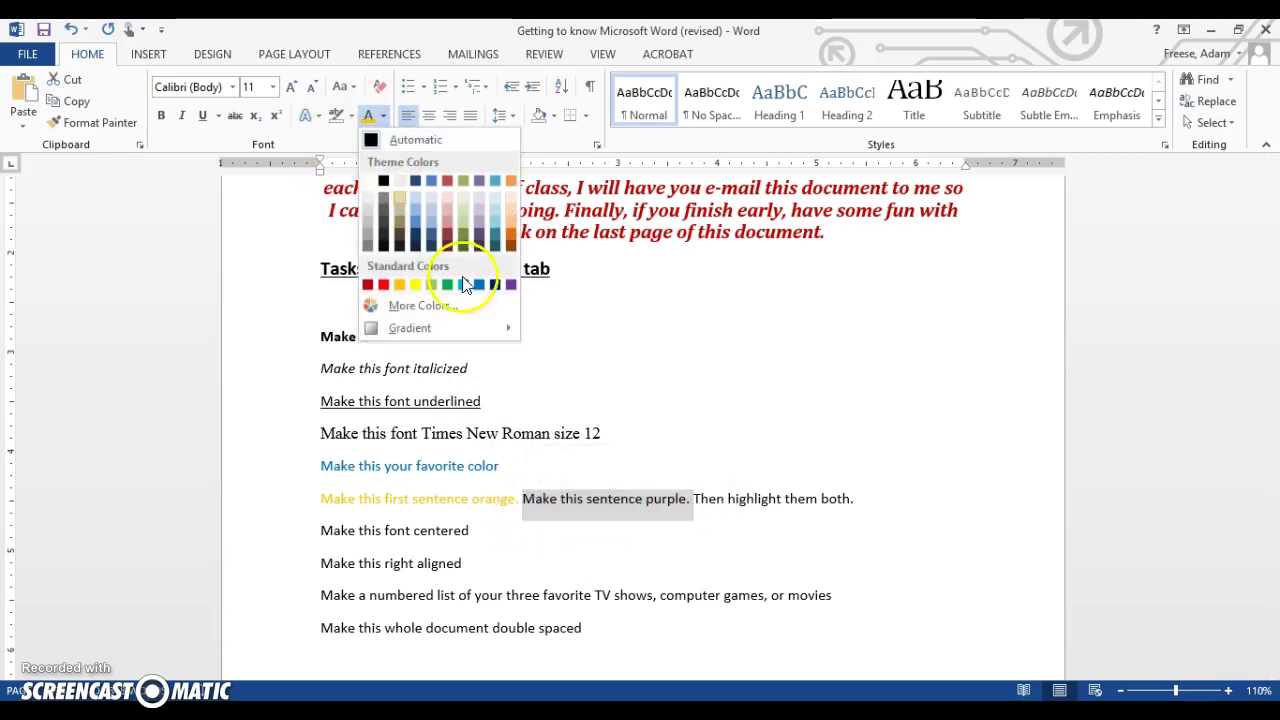
left_click(512, 287)
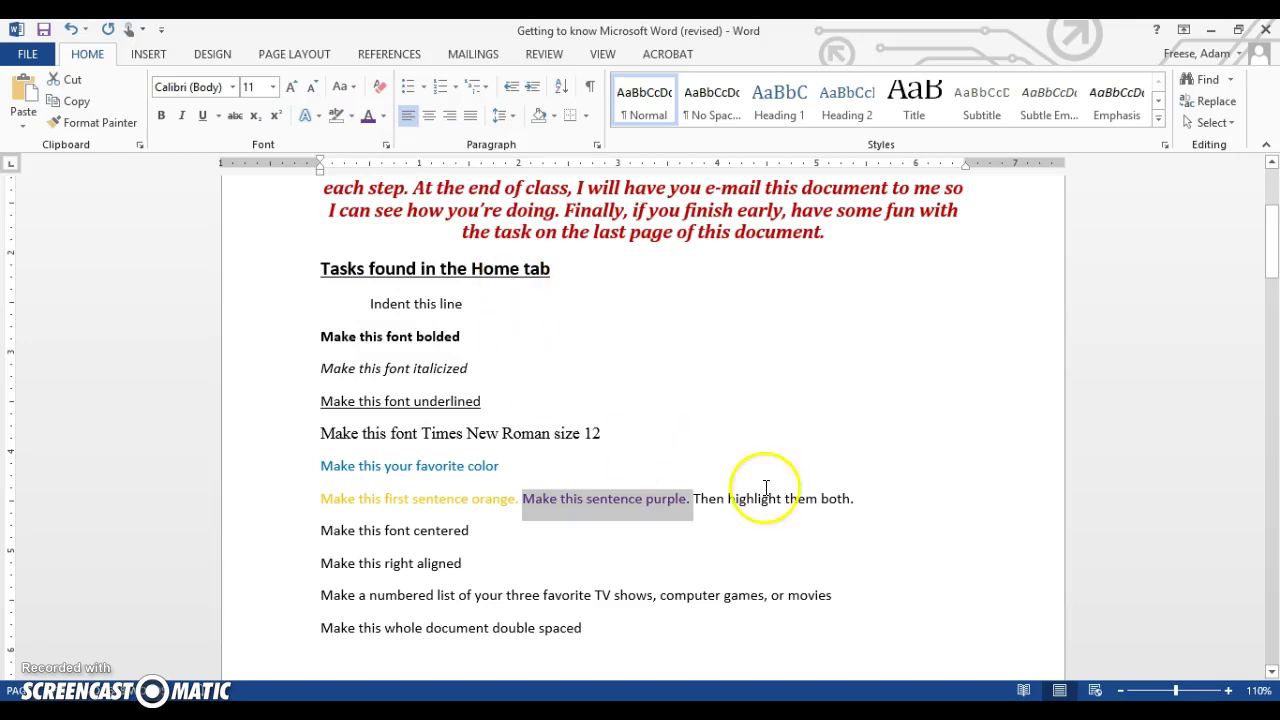
left_click(826, 499)
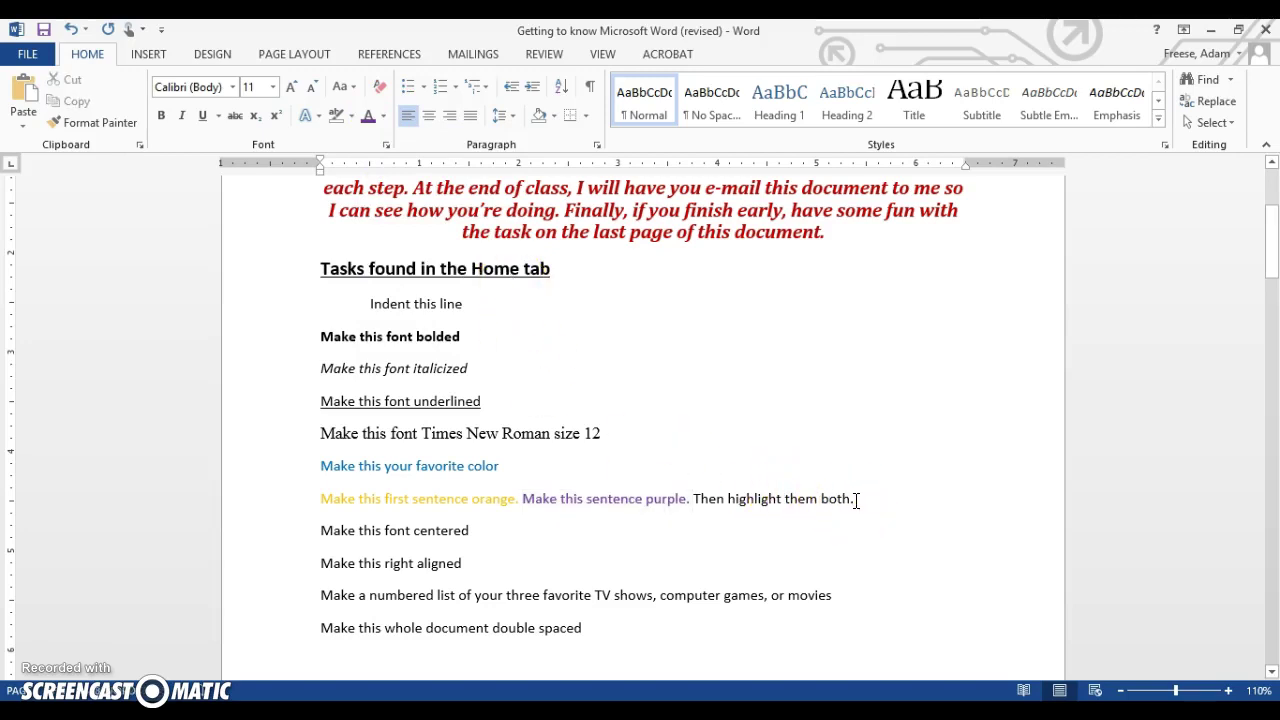
Step: Try highlighting the coloured lines in yellow, then undo the extra highlighting
left_click_drag(856, 499, 322, 499)
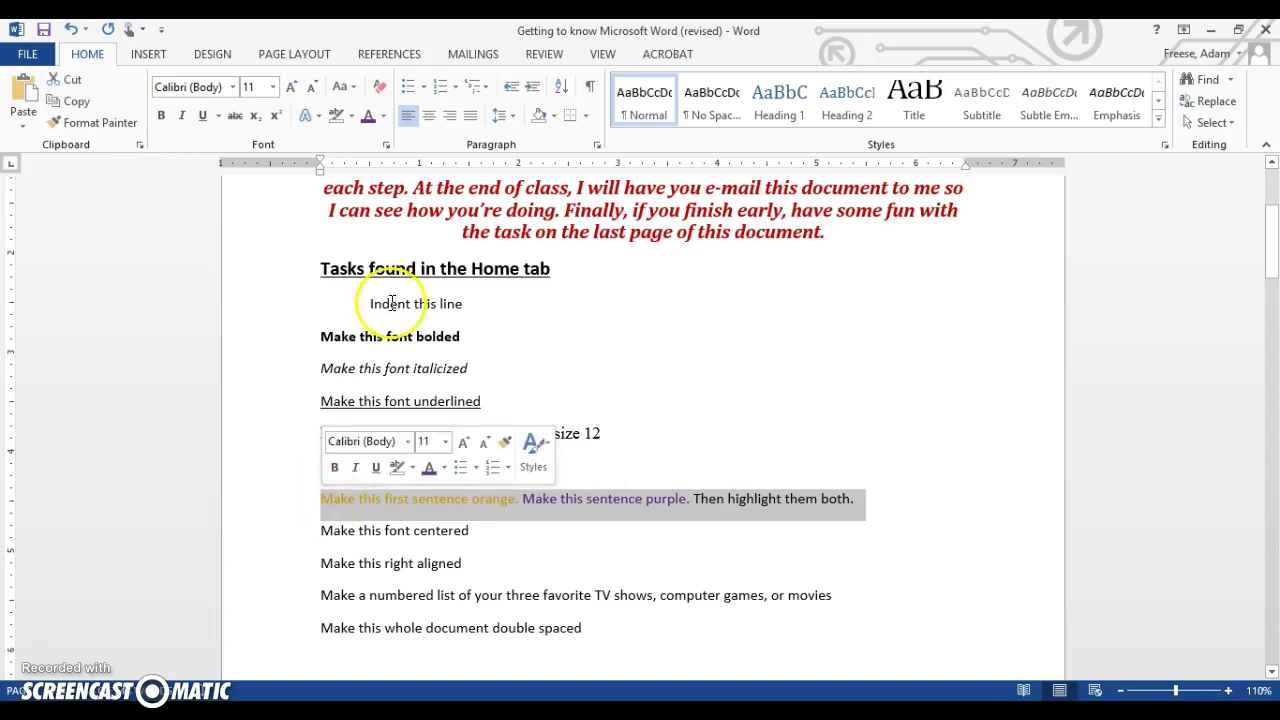
left_click(350, 117)
left_click(341, 146)
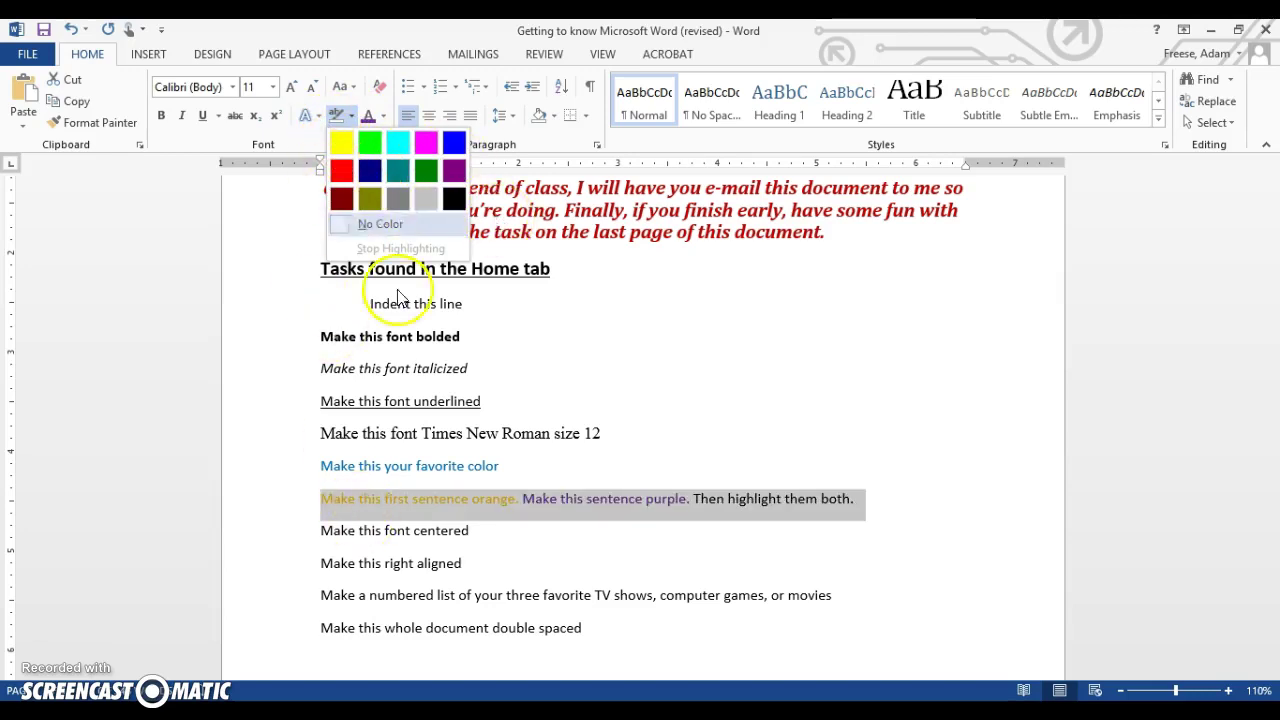
left_click(553, 508)
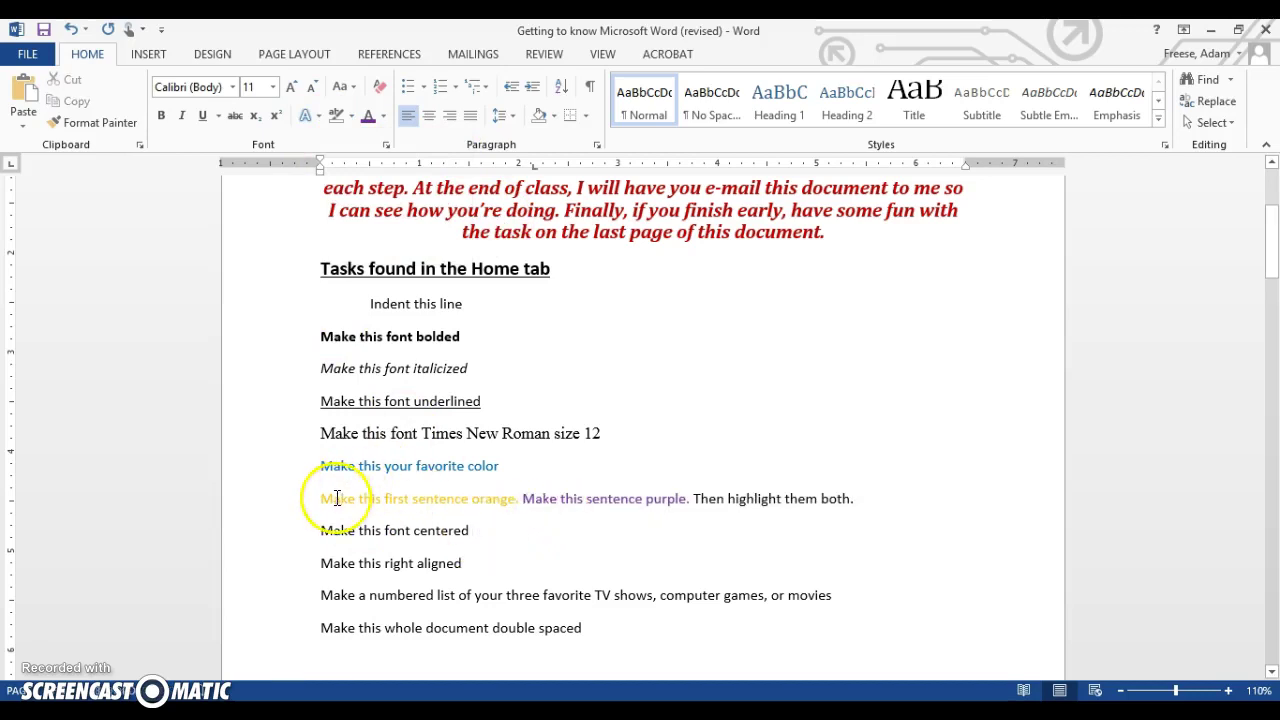
left_click(334, 500)
left_click(352, 116)
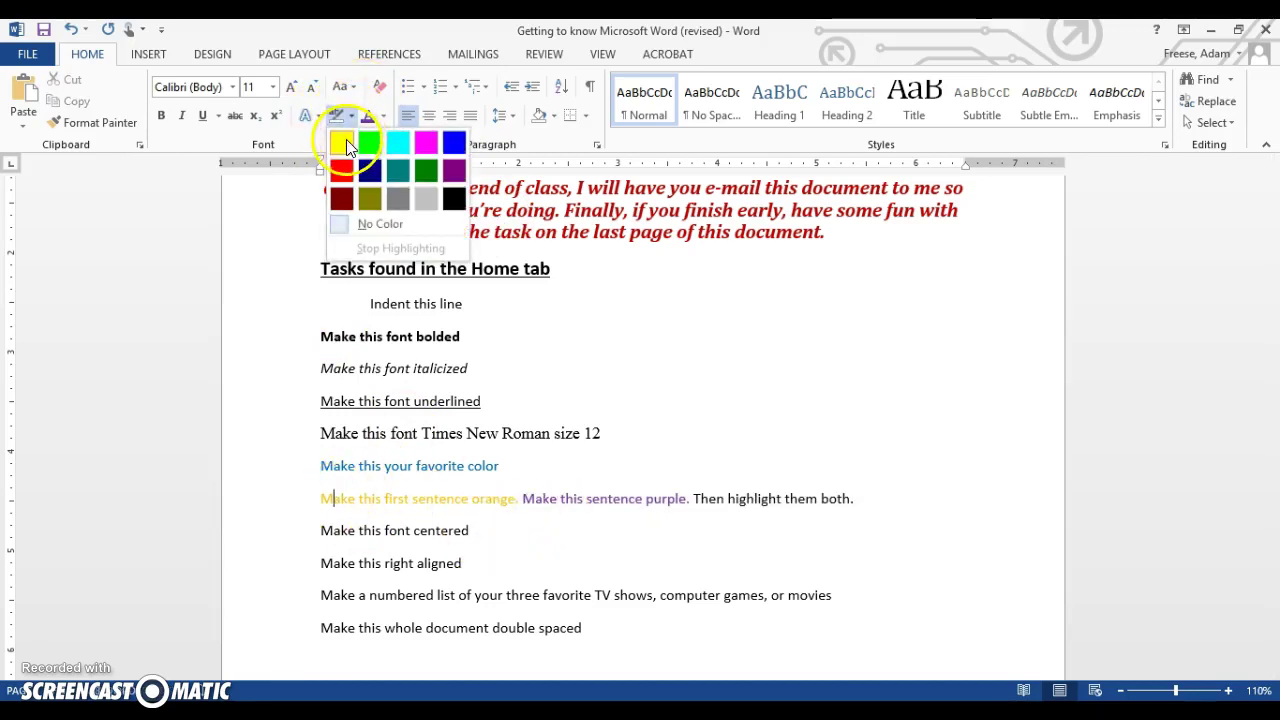
left_click(341, 143)
left_click(316, 466)
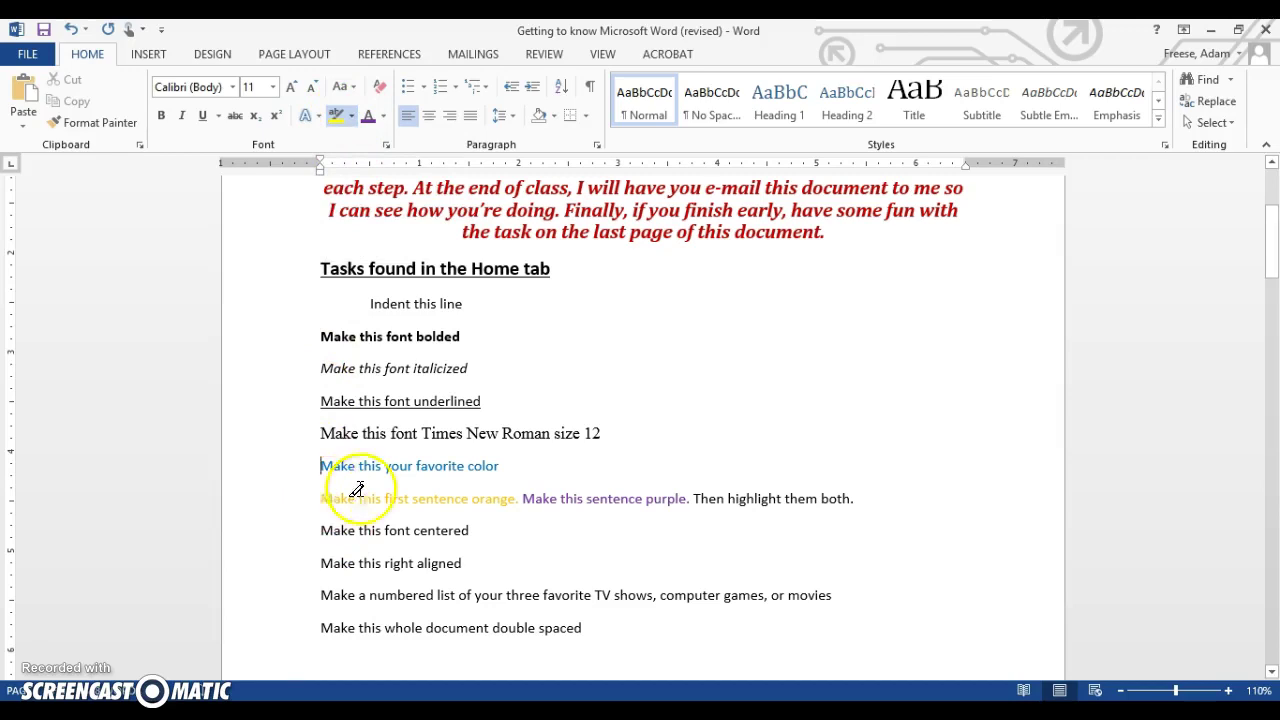
mouse_move(320, 466)
left_mouse_down()
mouse_move(640, 471)
mouse_move(858, 494)
left_mouse_up()
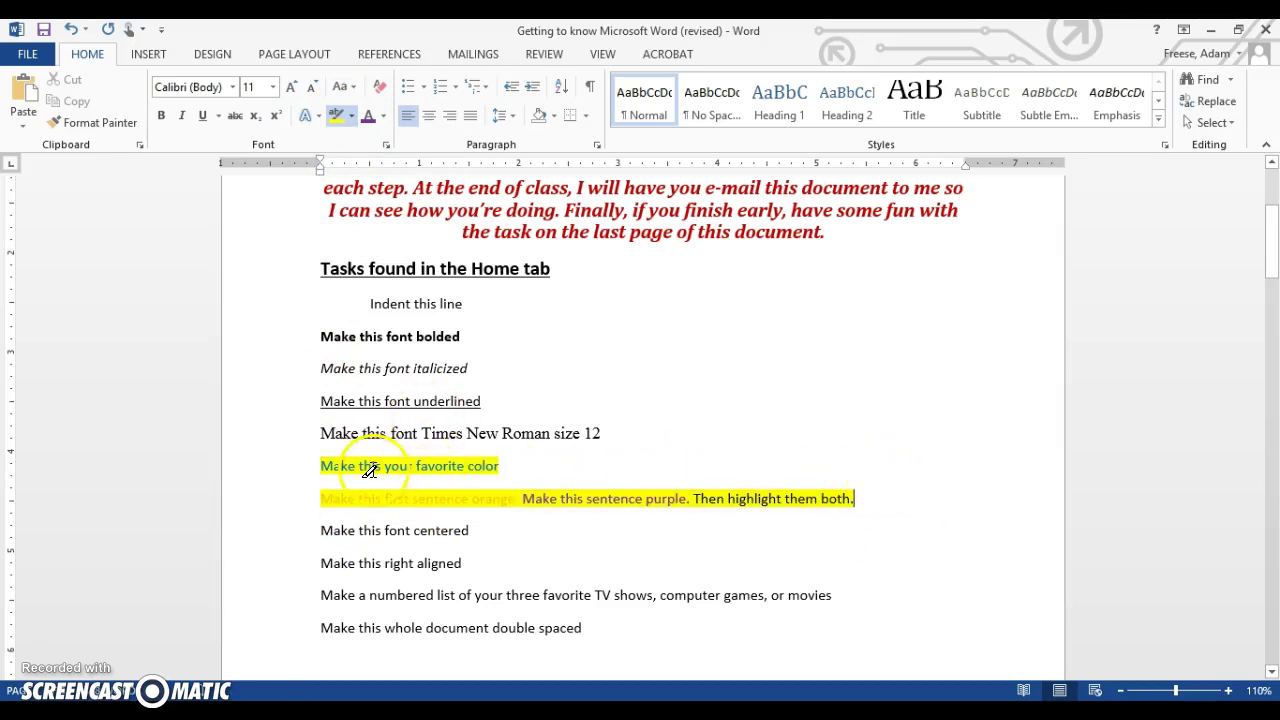
mouse_move(318, 462)
left_mouse_down()
mouse_move(514, 449)
mouse_move(428, 451)
left_mouse_up()
key("ctrl+z")
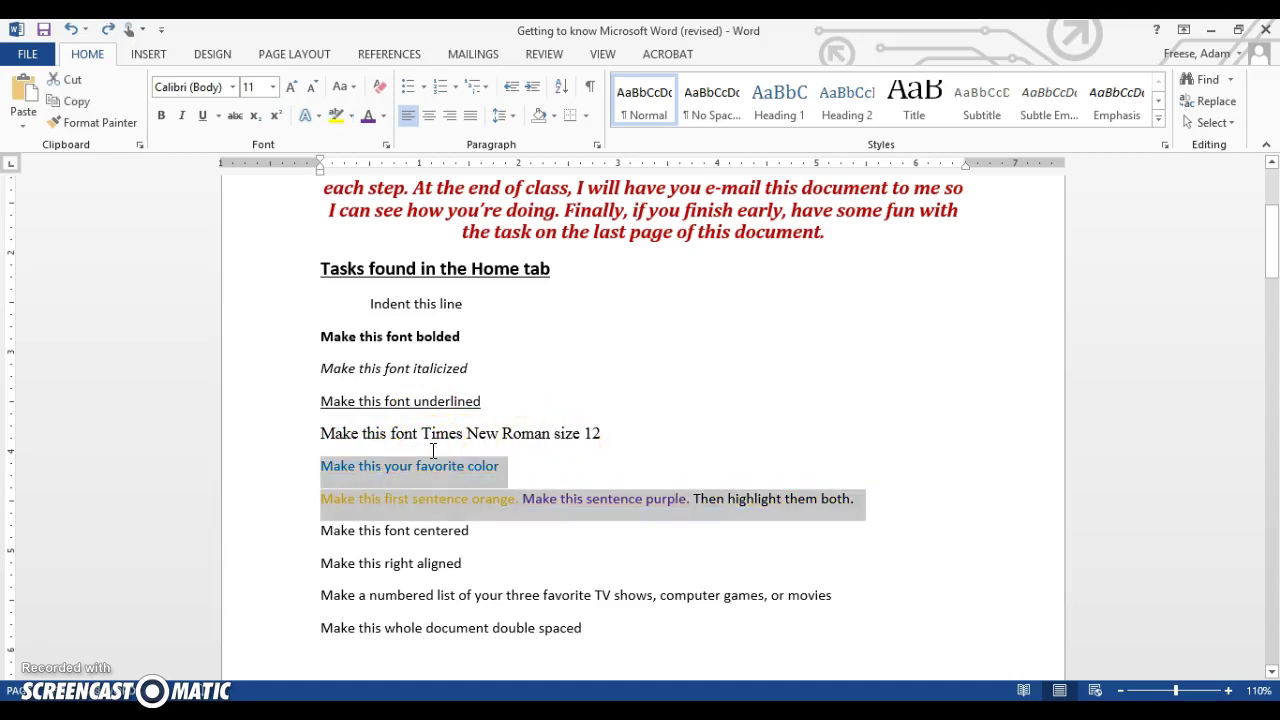
left_click(374, 500)
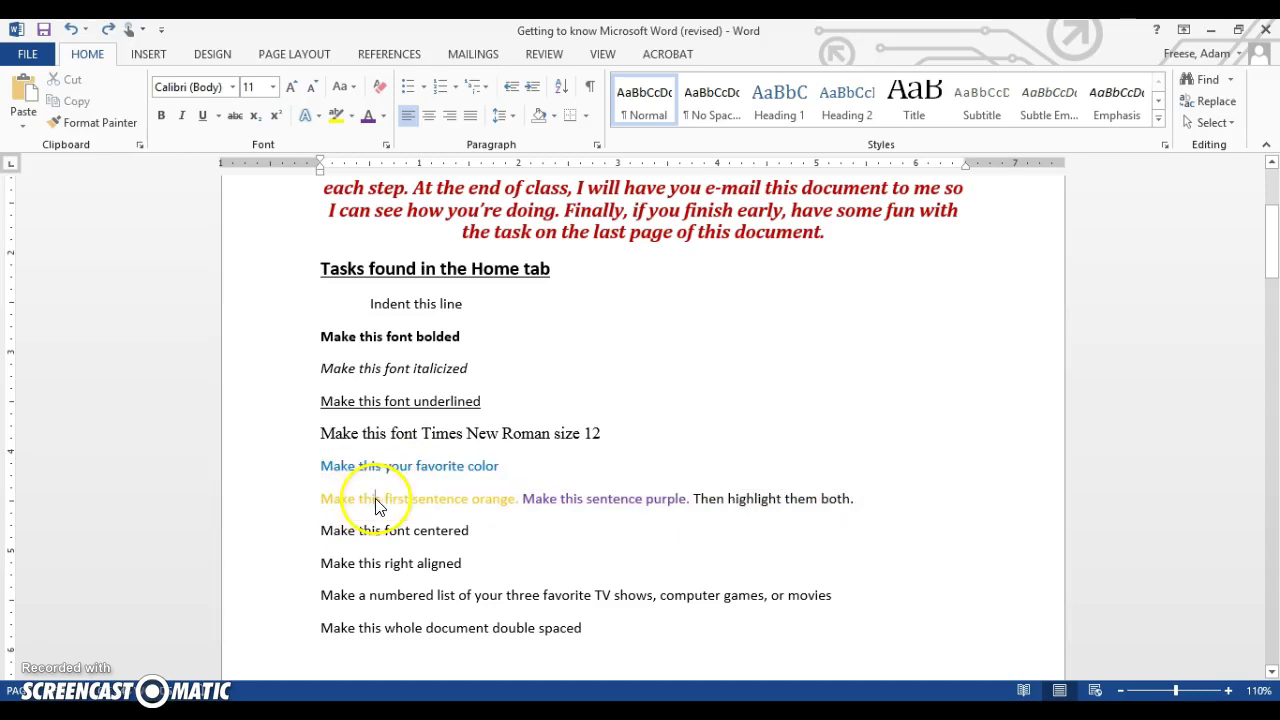
Step: Highlight only the orange-and-purple sentence line in yellow with the highlighter pen
left_click(338, 117)
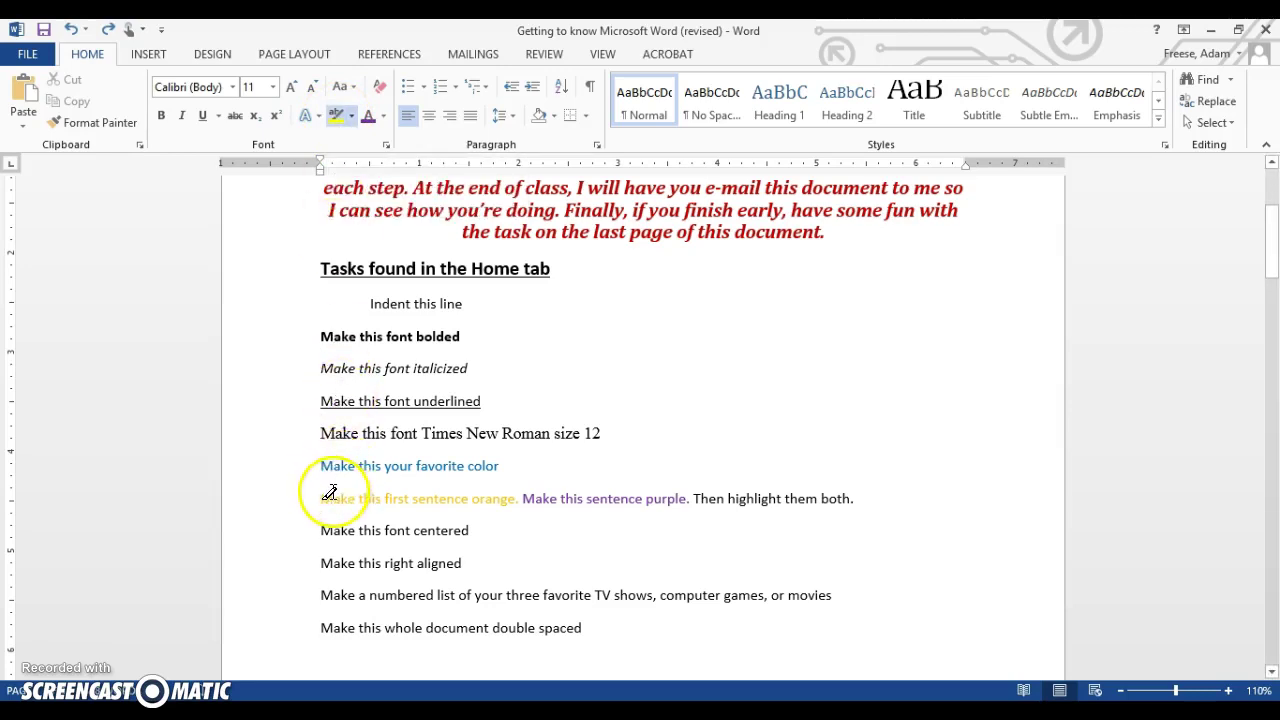
mouse_move(328, 493)
left_mouse_down()
mouse_move(884, 487)
mouse_move(862, 496)
left_mouse_up()
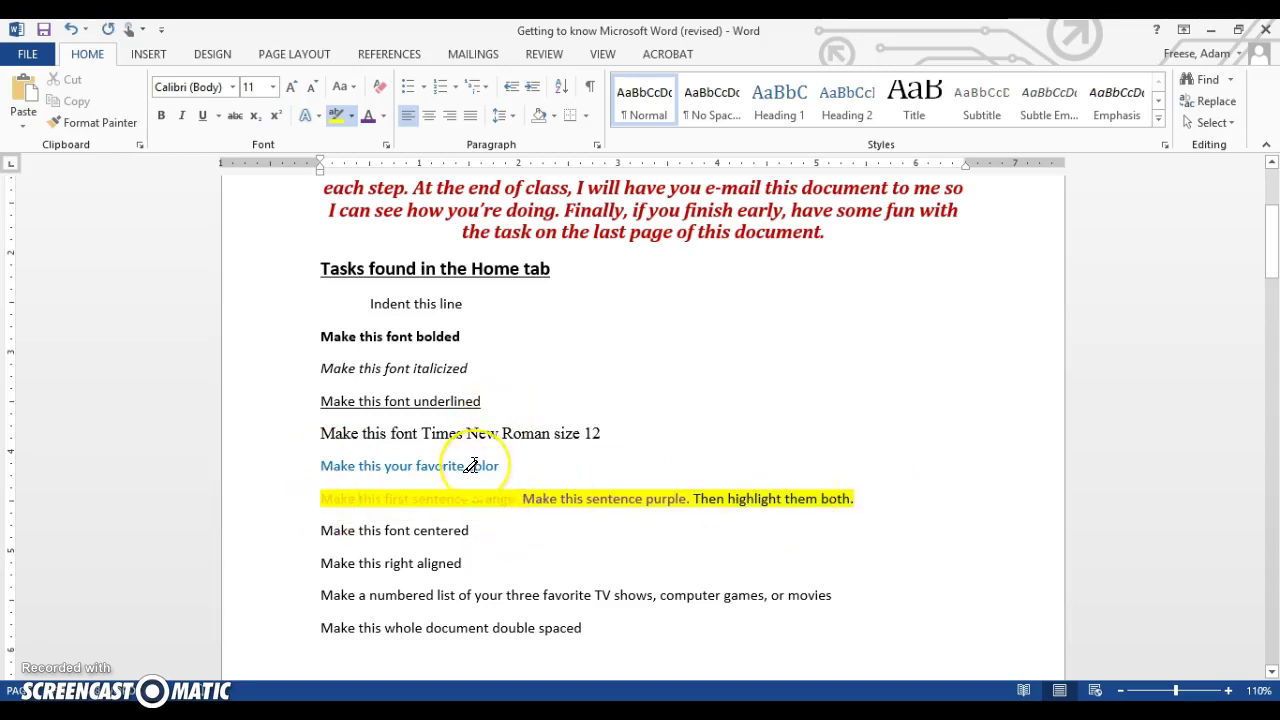
scroll(478, 460, "down", 2)
left_click(337, 115)
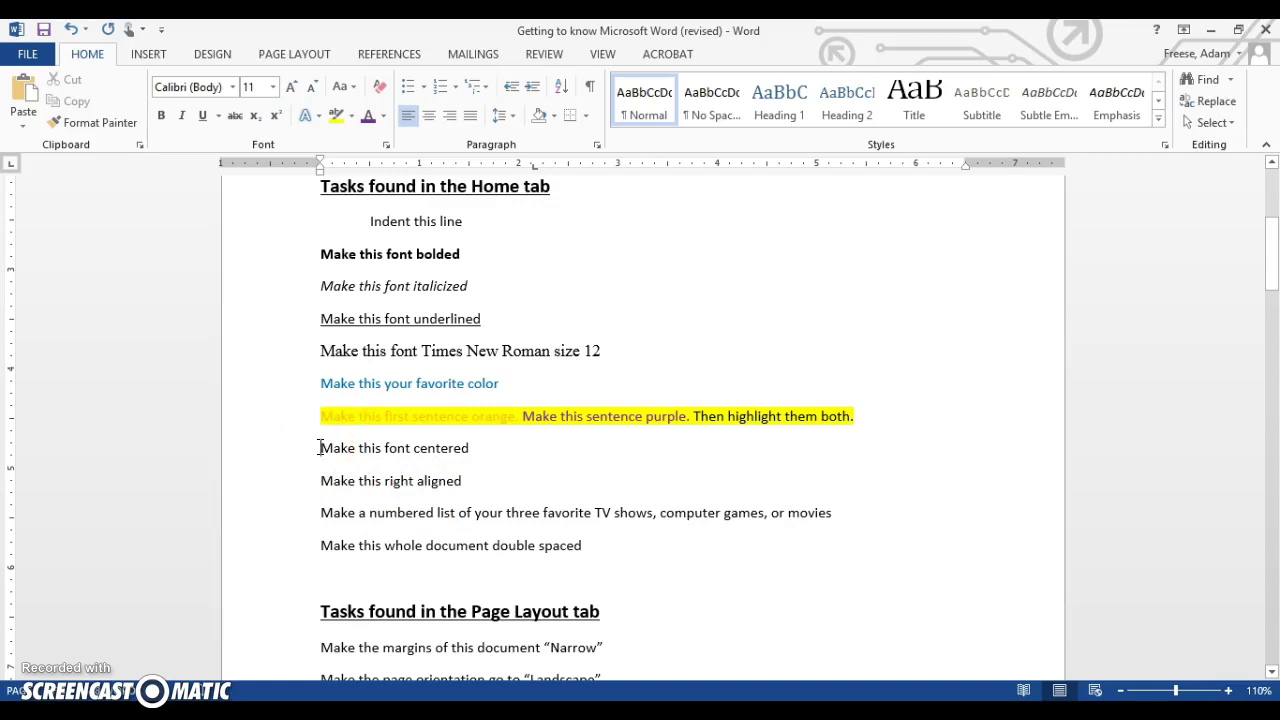
Step: Center the line 'Make this font centered' using the Center button
left_click(320, 448)
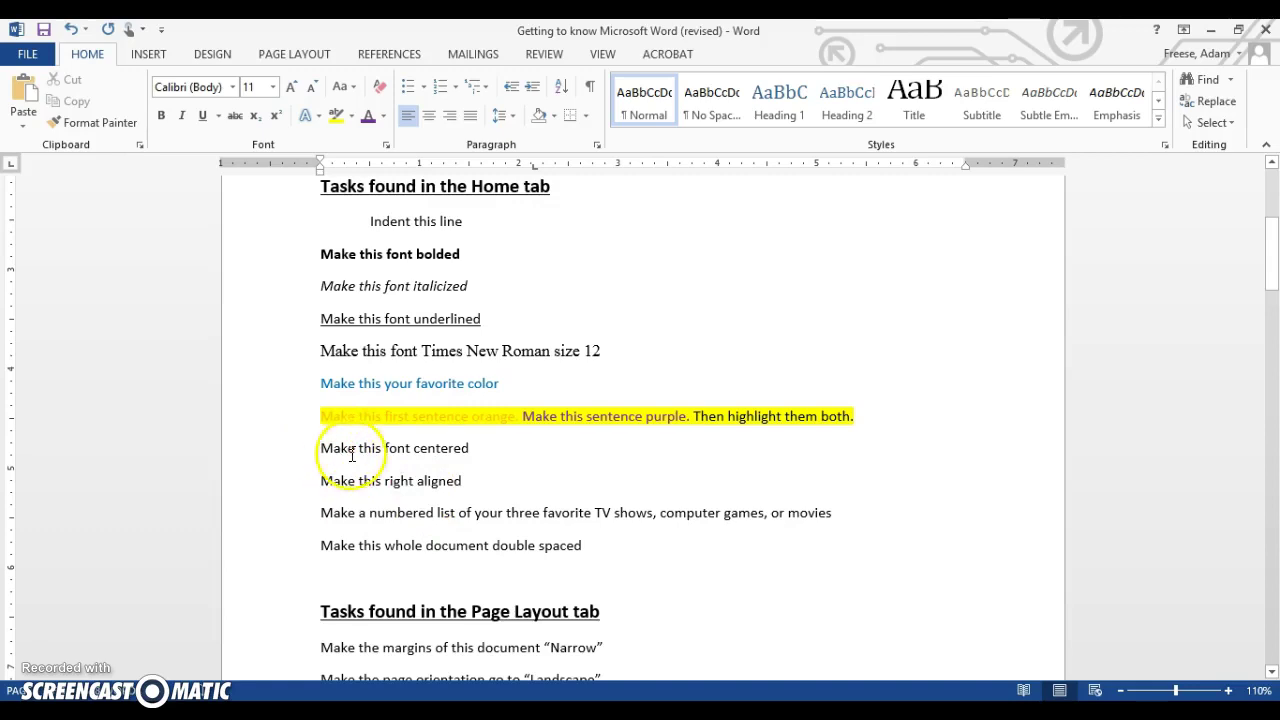
left_click(430, 118)
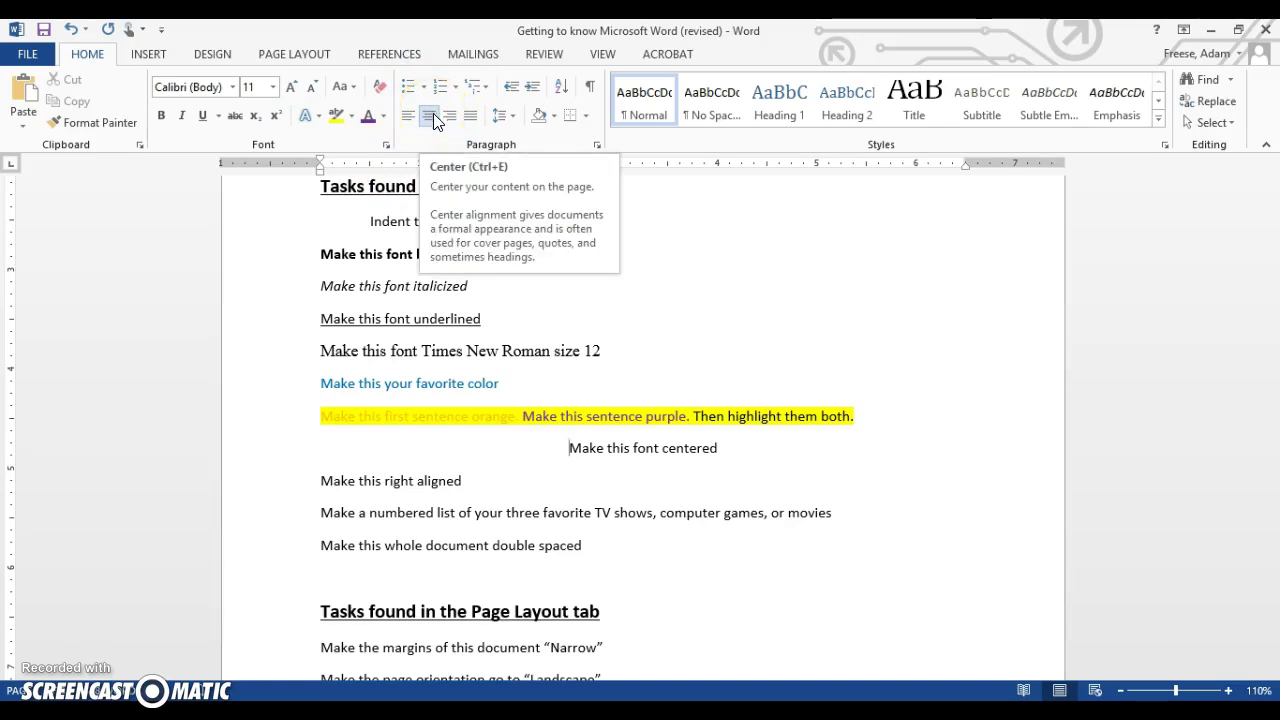
left_click(320, 482)
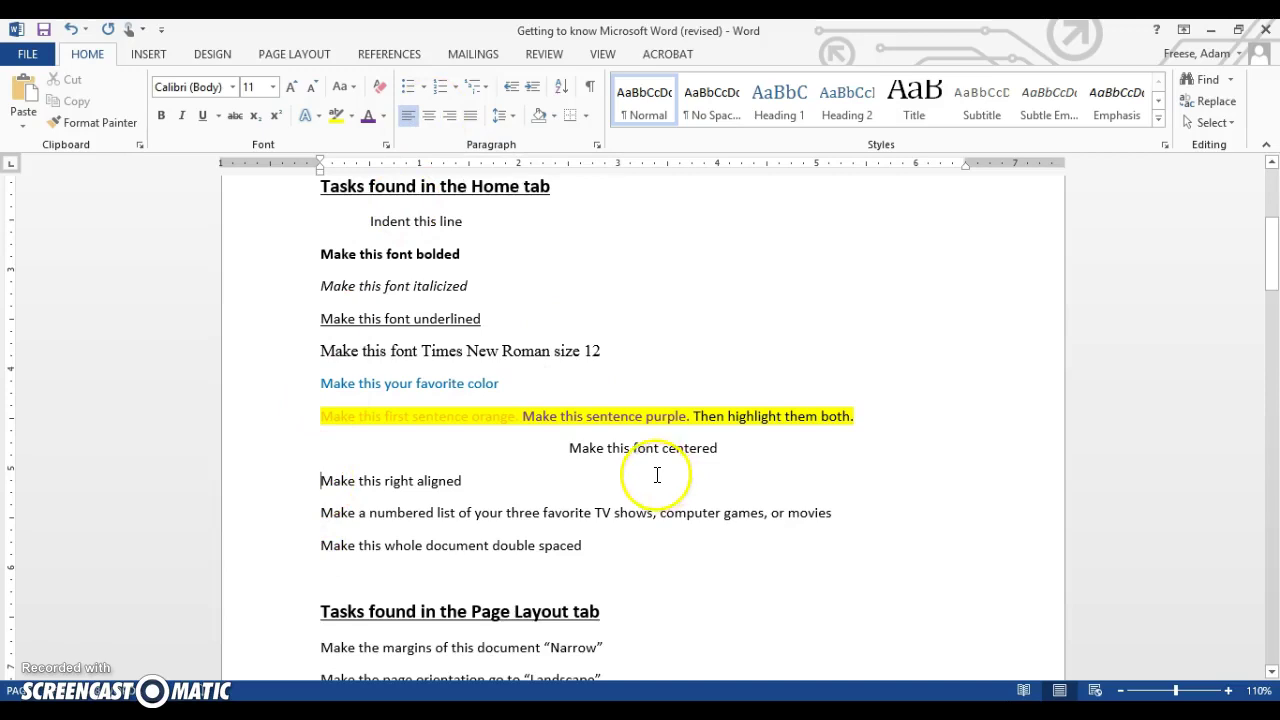
left_click(687, 448)
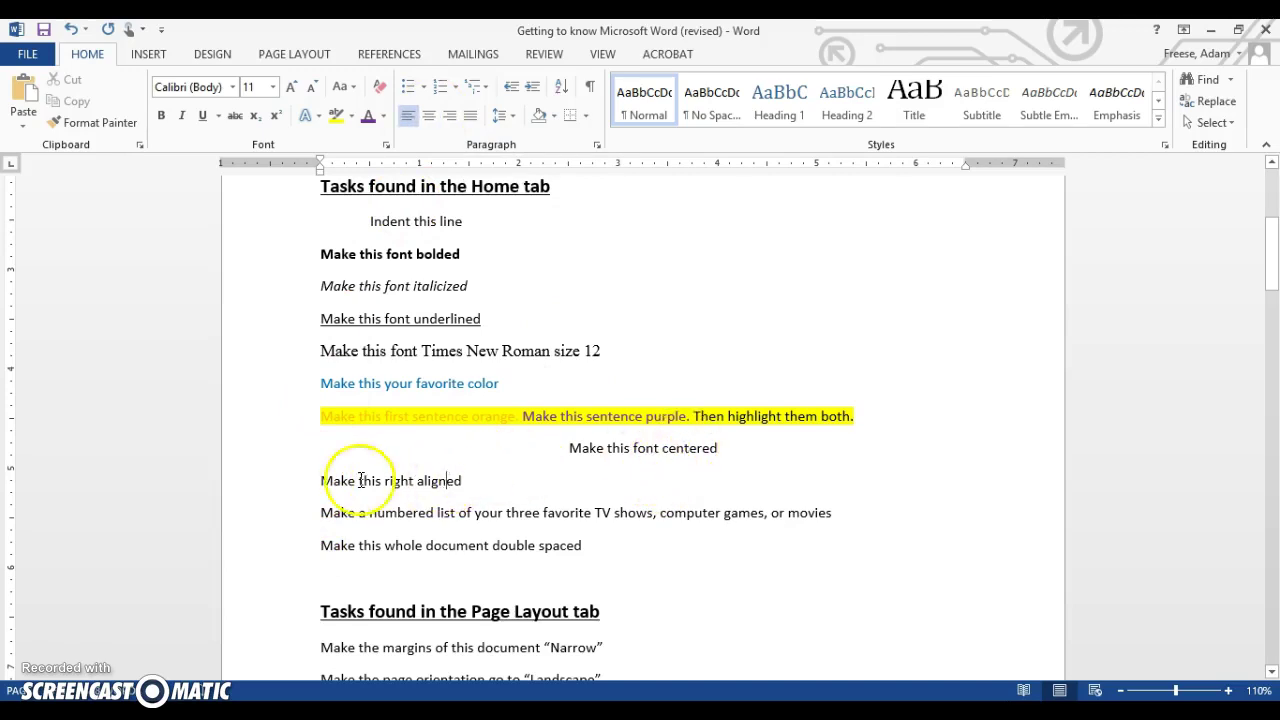
Step: Right-align the line 'Make this right aligned' using Align Right
left_click(325, 482)
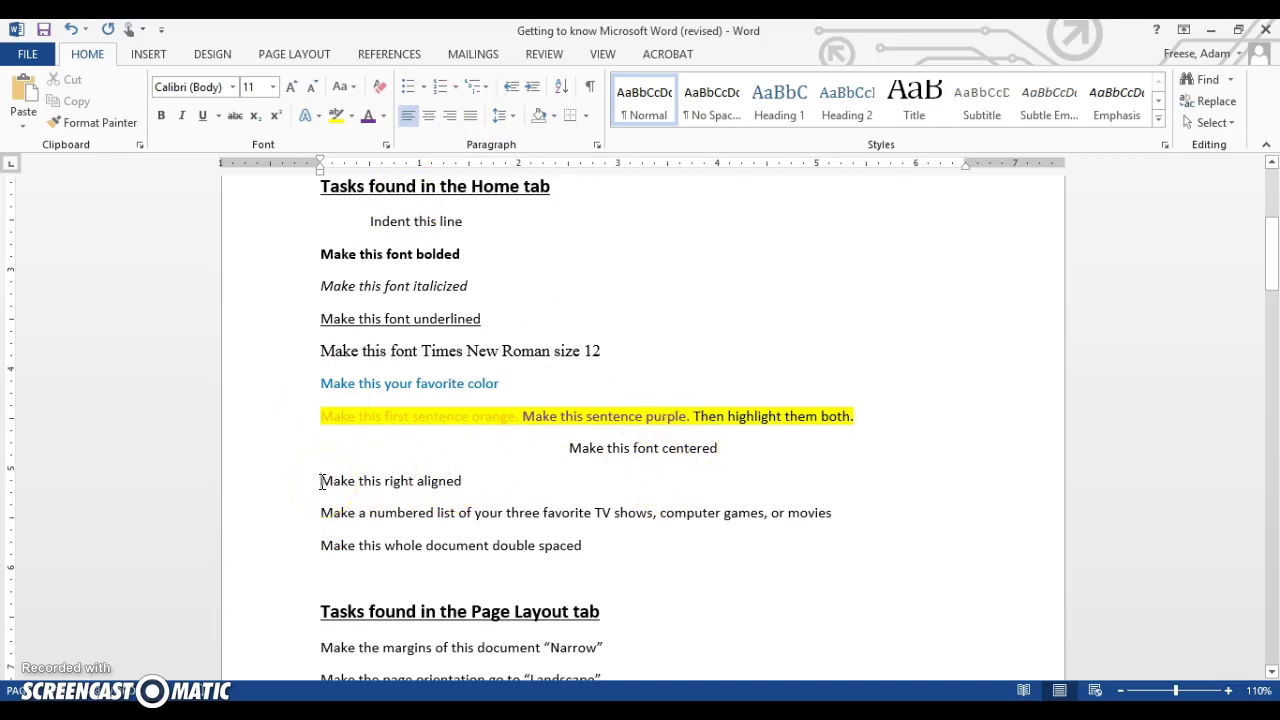
left_click(321, 482)
left_click(338, 481)
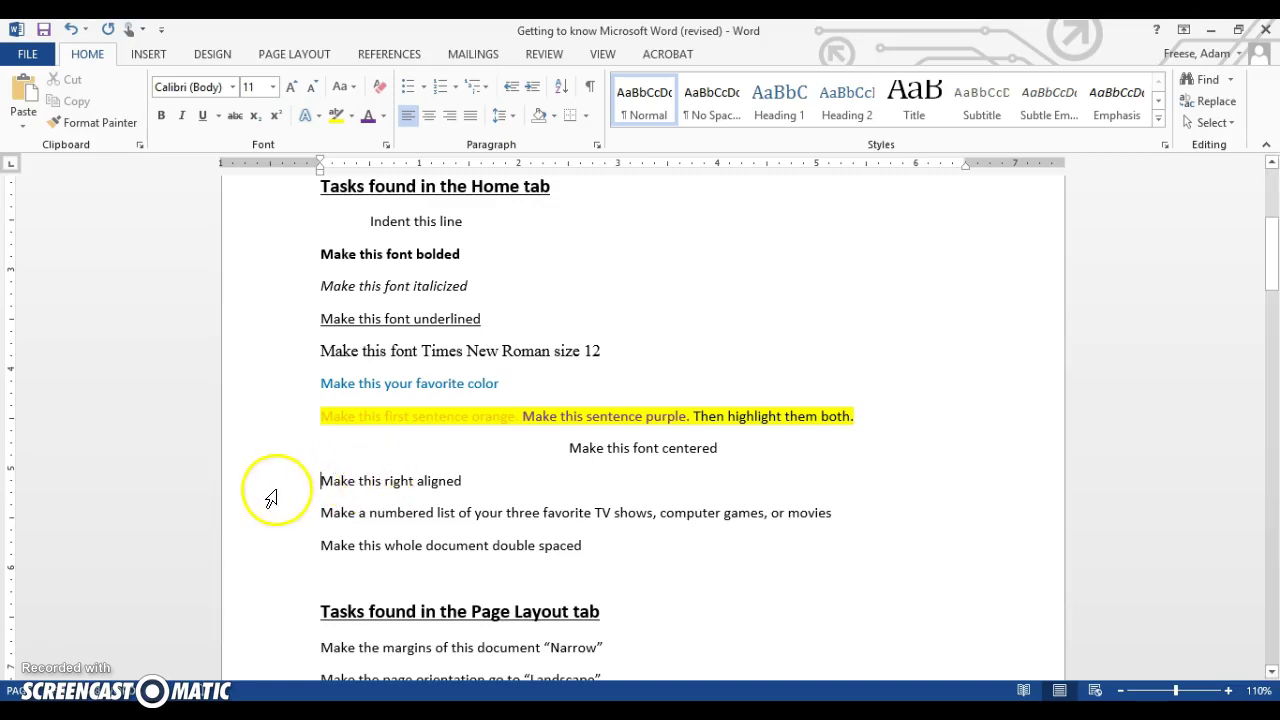
left_click(320, 481)
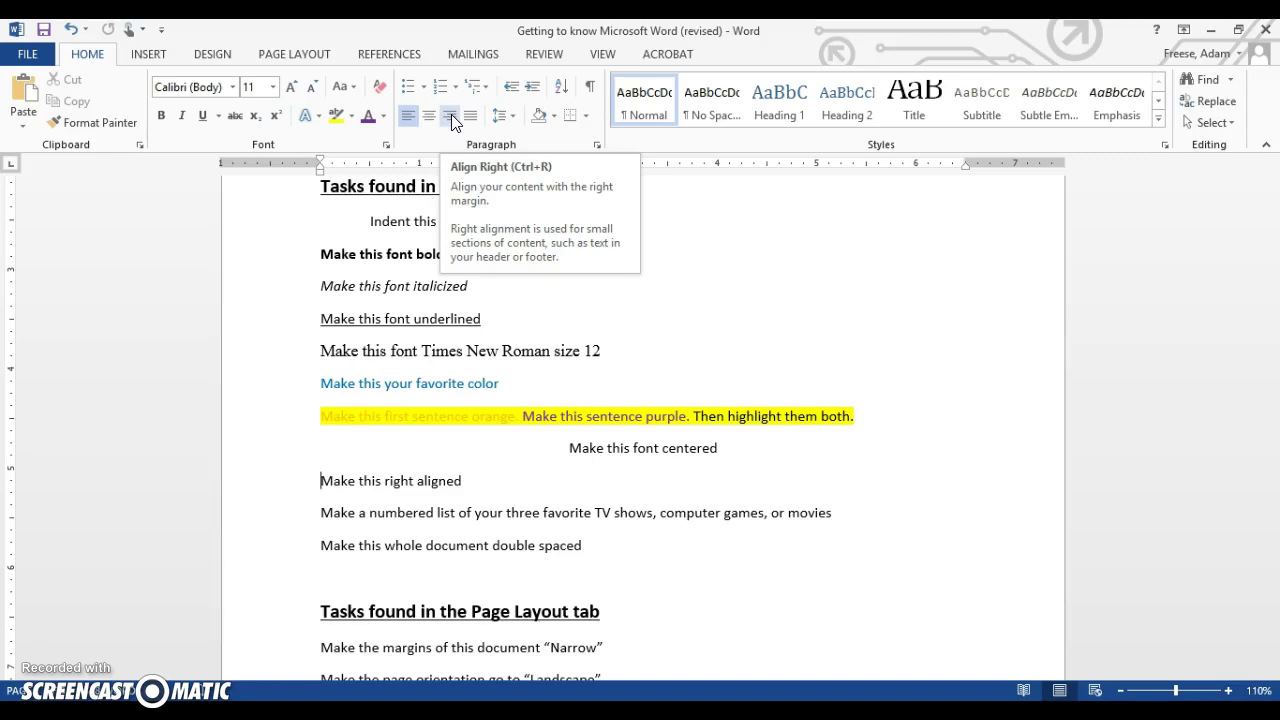
left_click(451, 114)
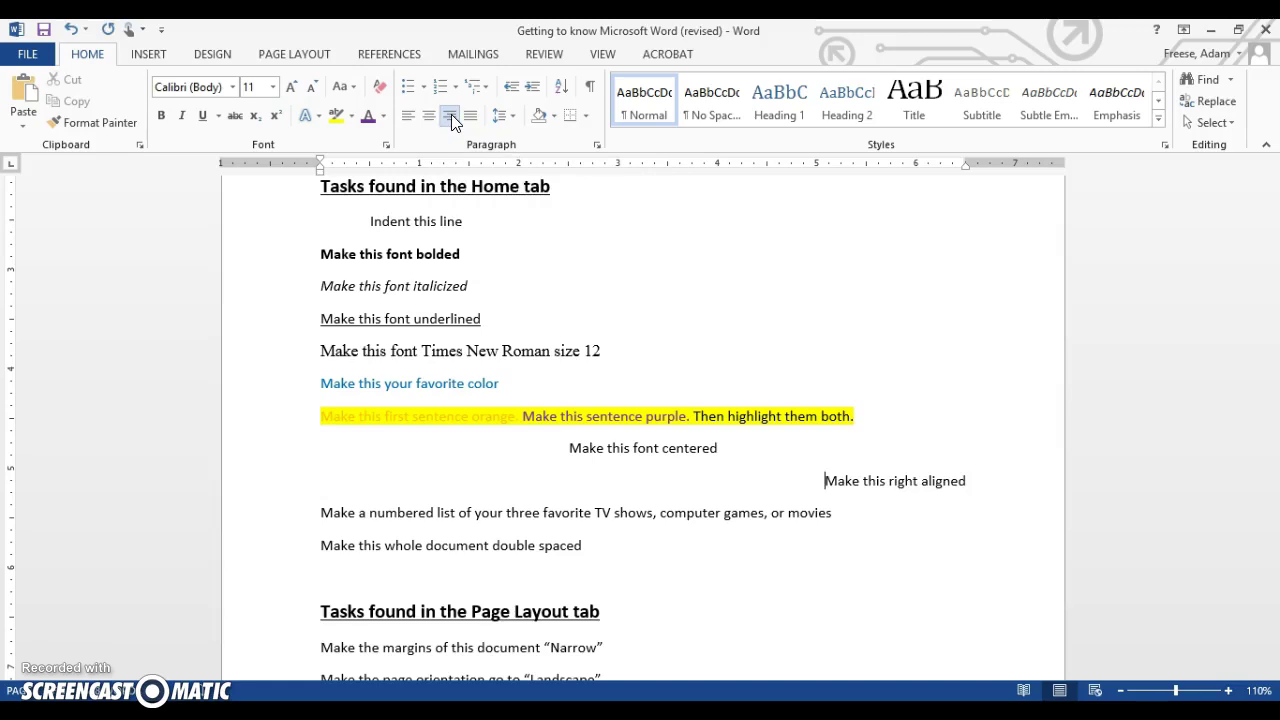
left_click(847, 515)
Step: Insert a blank paragraph right after the '...or movies' task line
scroll(847, 517, "down", 2)
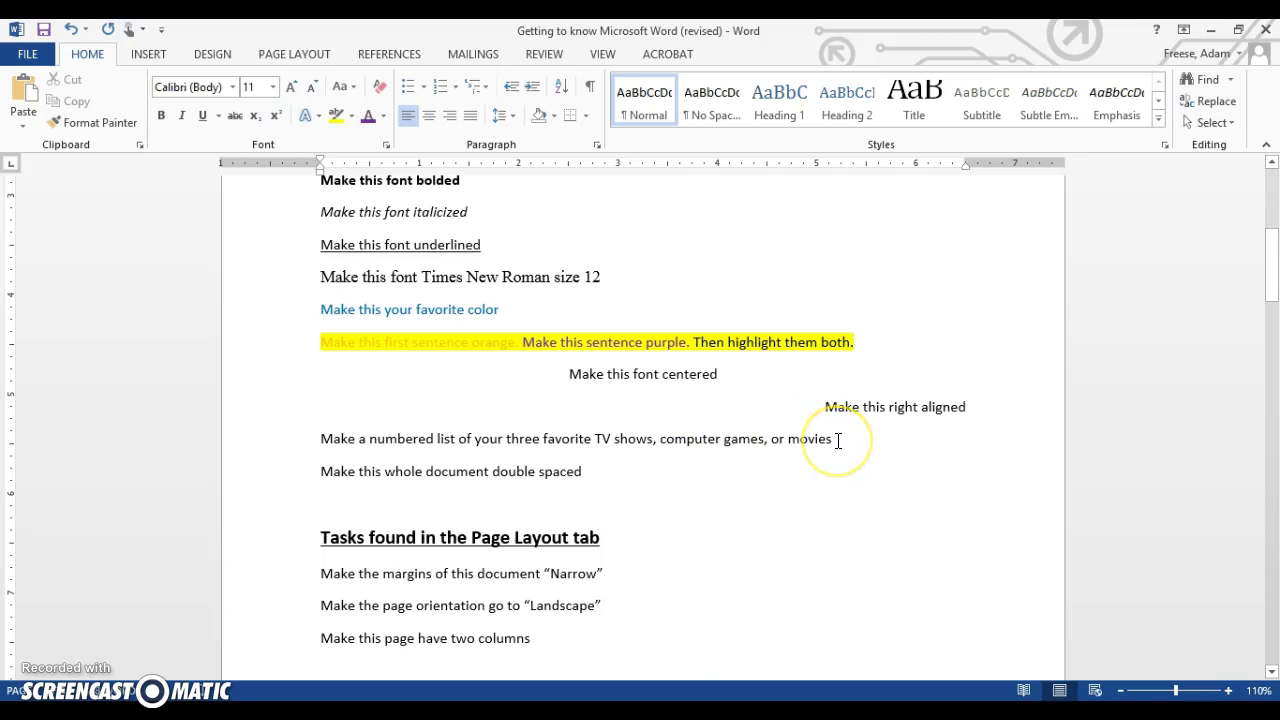
left_click(838, 440)
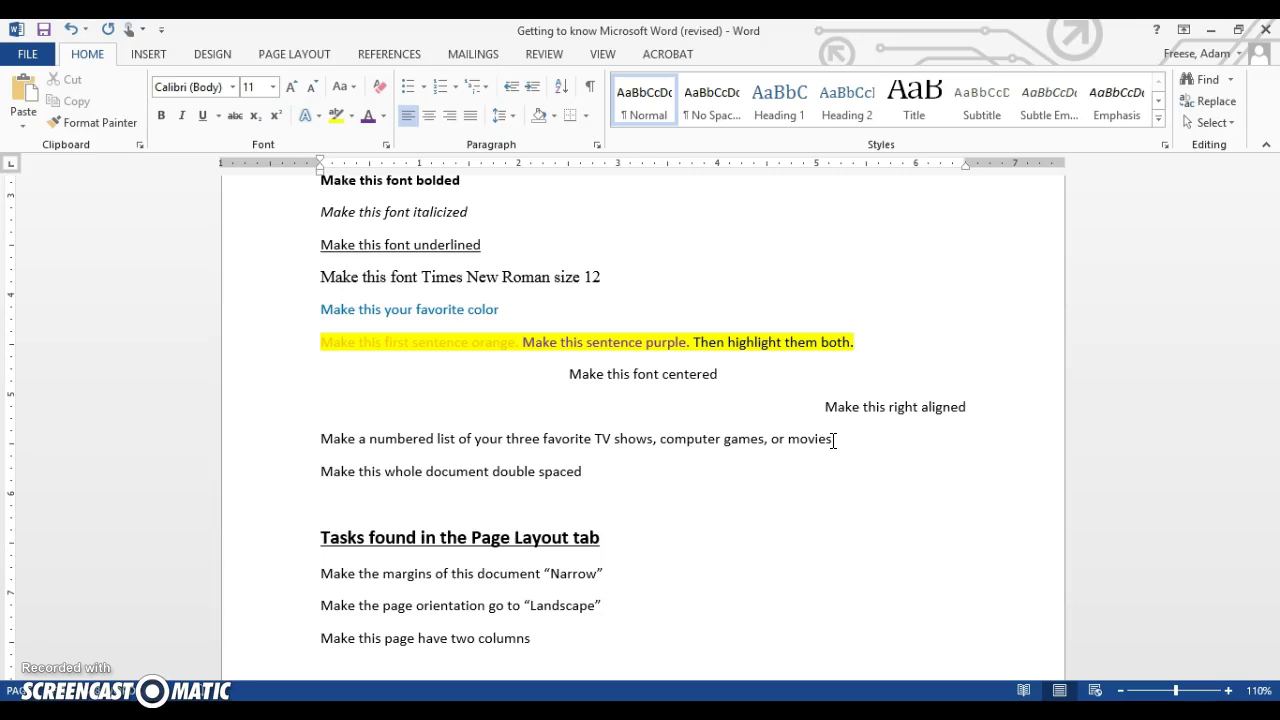
key("Return")
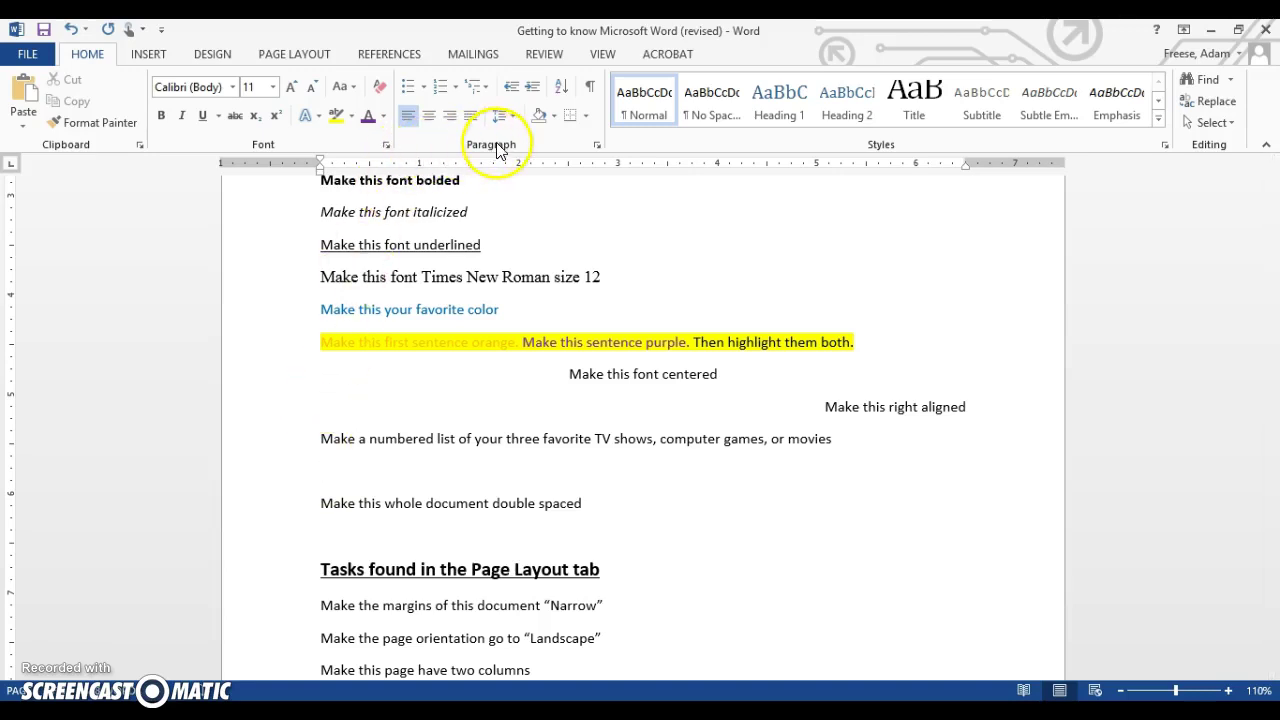
Step: Start a numbered list with items TV Shows, Computer Games and Movie
left_click(439, 90)
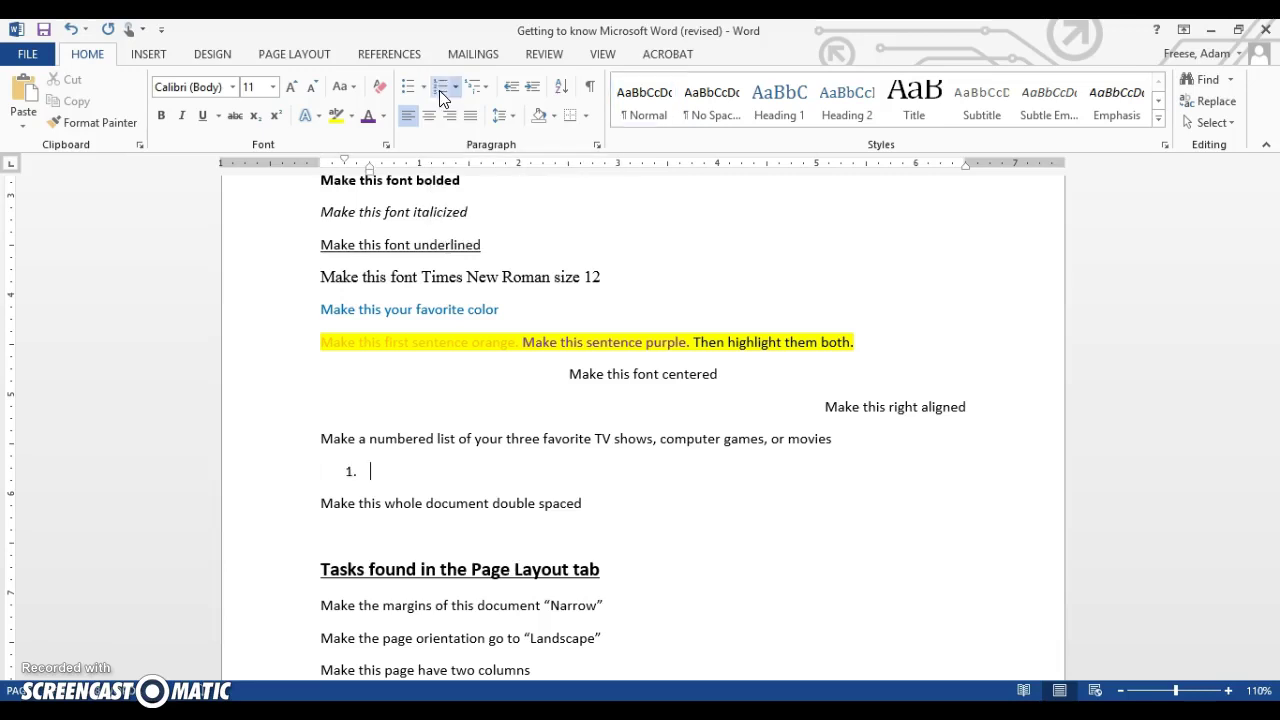
left_click(362, 472)
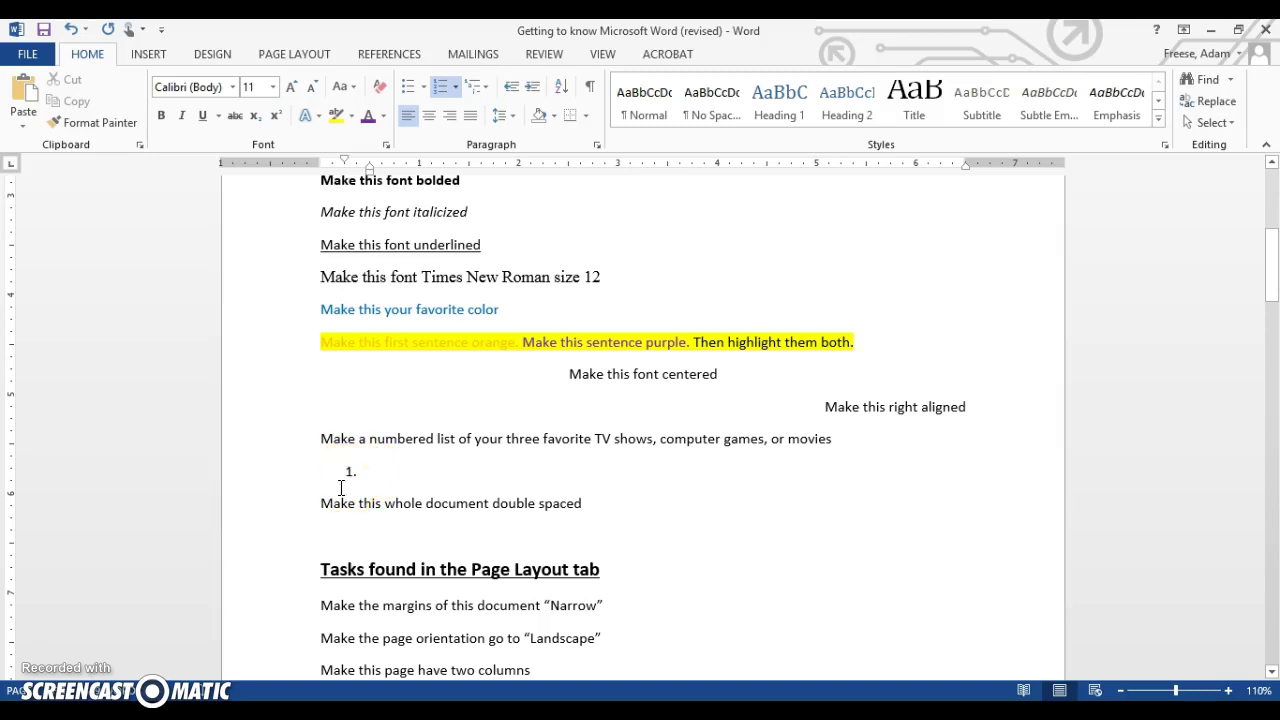
type("TV Shows")
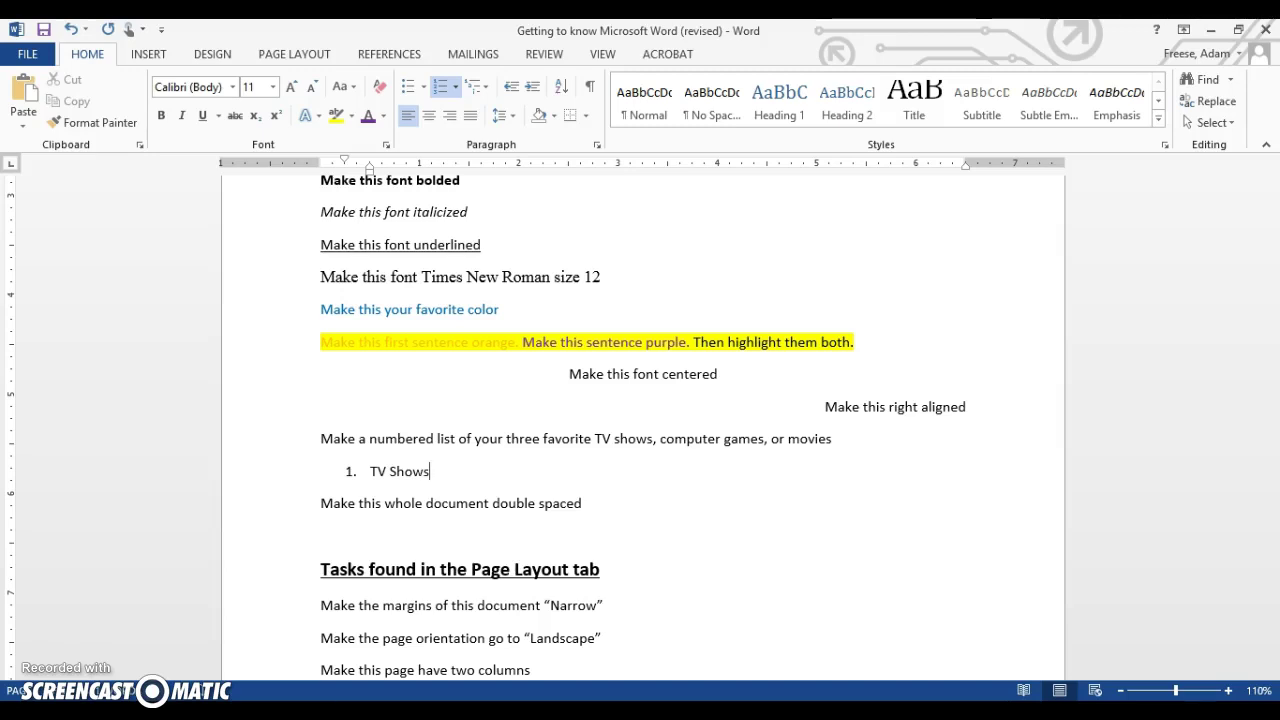
key("Return")
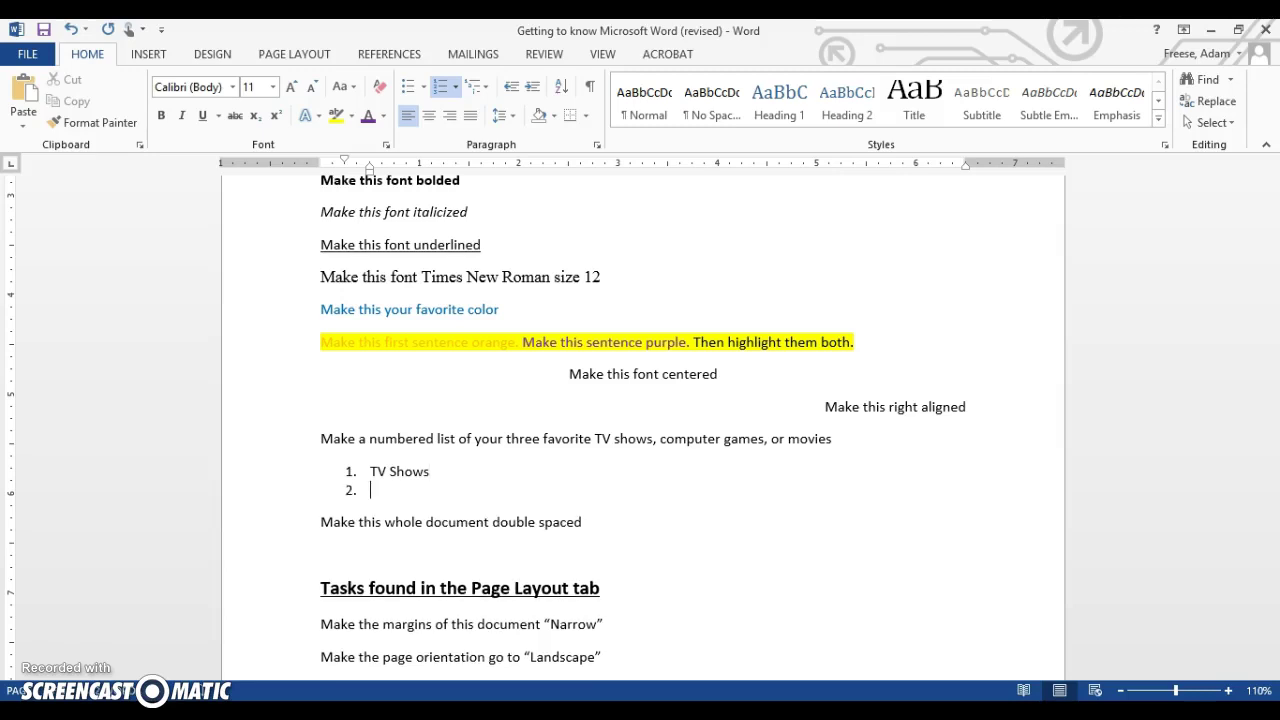
type("Computer")
key("BackSpace")
key("BackSpace")
key("BackSpace")
key("BackSpace")
key("BackSpace")
key("BackSpace")
key("BackSpace")
key("BackSpace")
key("BackSpace")
key("BackSpace")
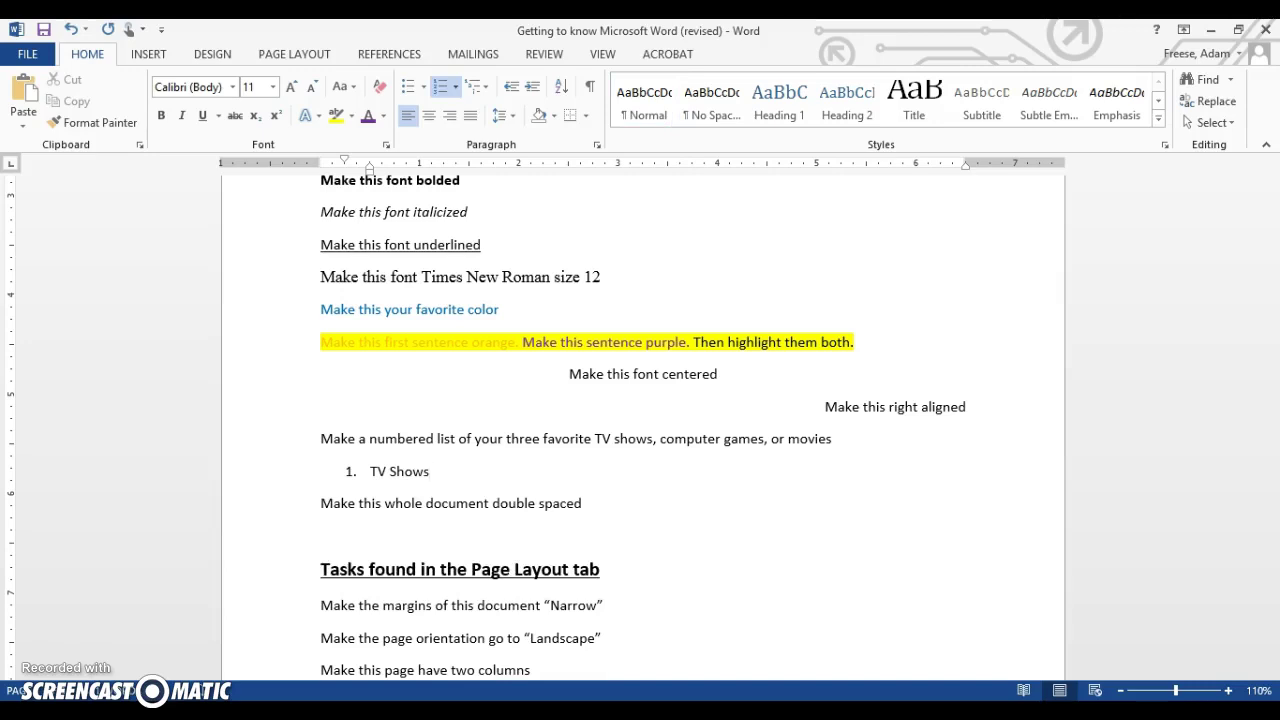
key("Return")
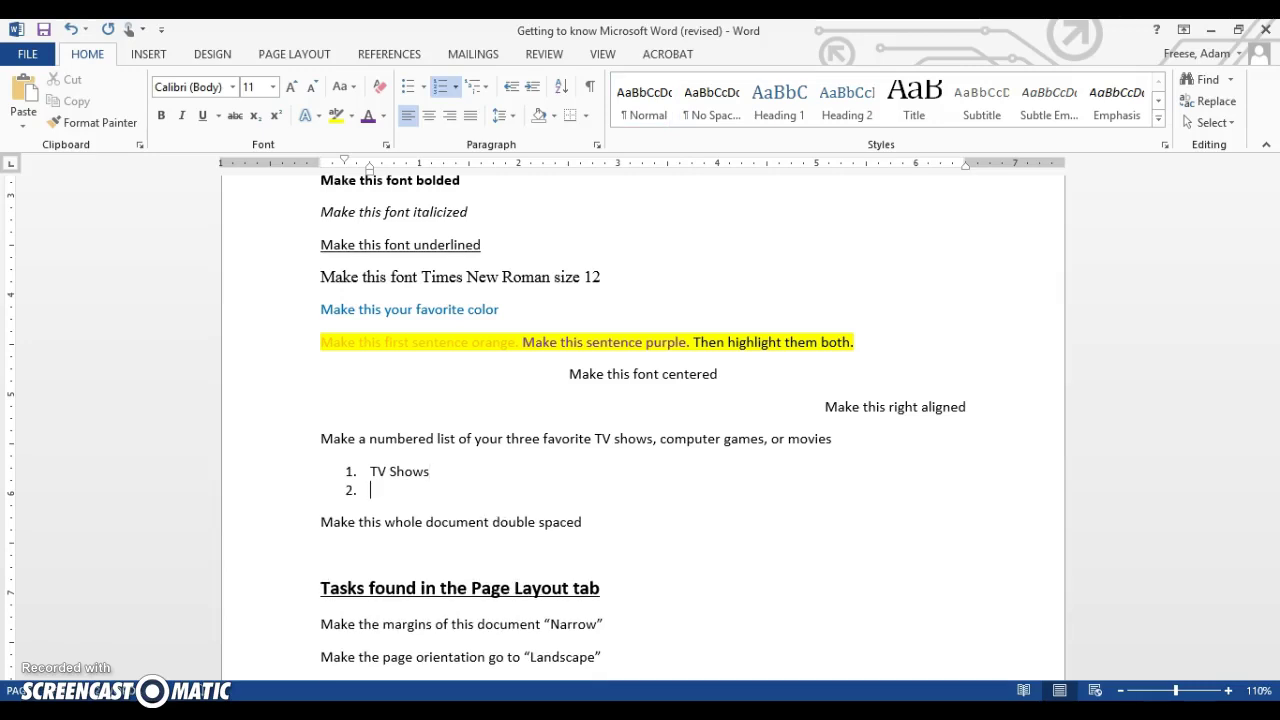
type("Computer Games")
key("Return")
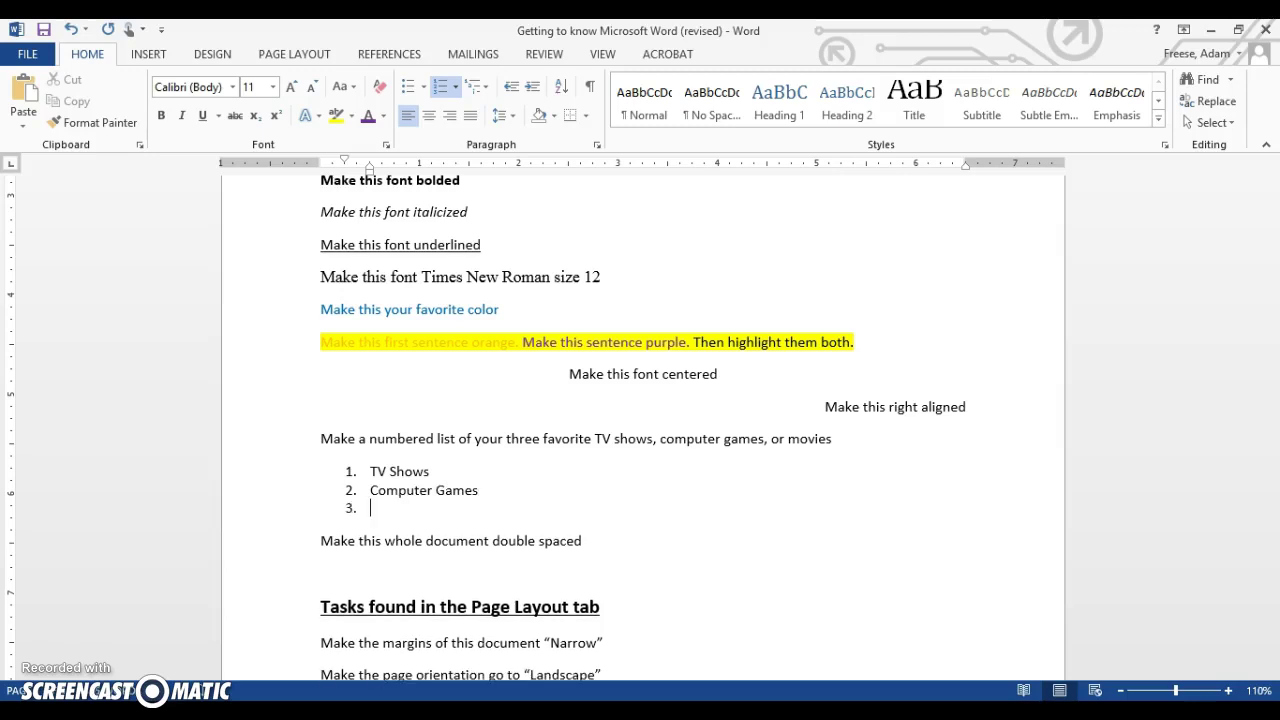
type("Movie")
Step: Delete the stray fourth and fifth items so the list ends at 3. Movie
key("Return")
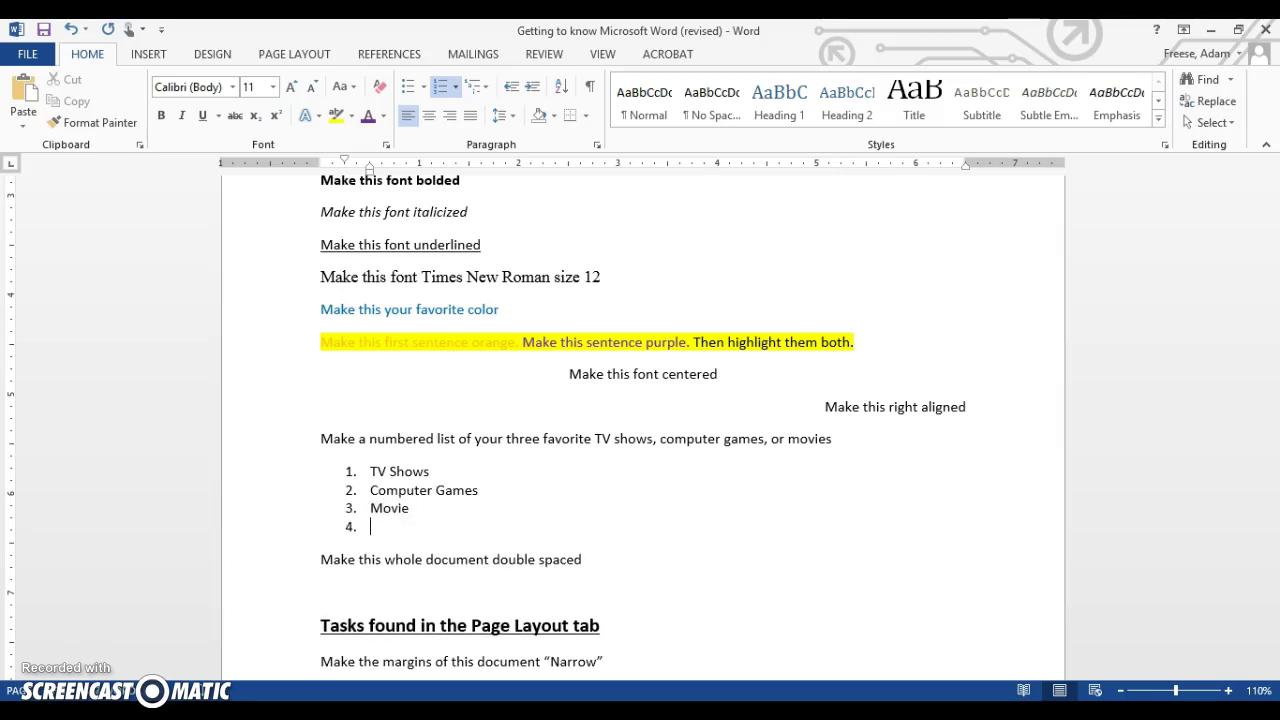
type("Afdkj'")
key("Return")
type("Adfj'a'")
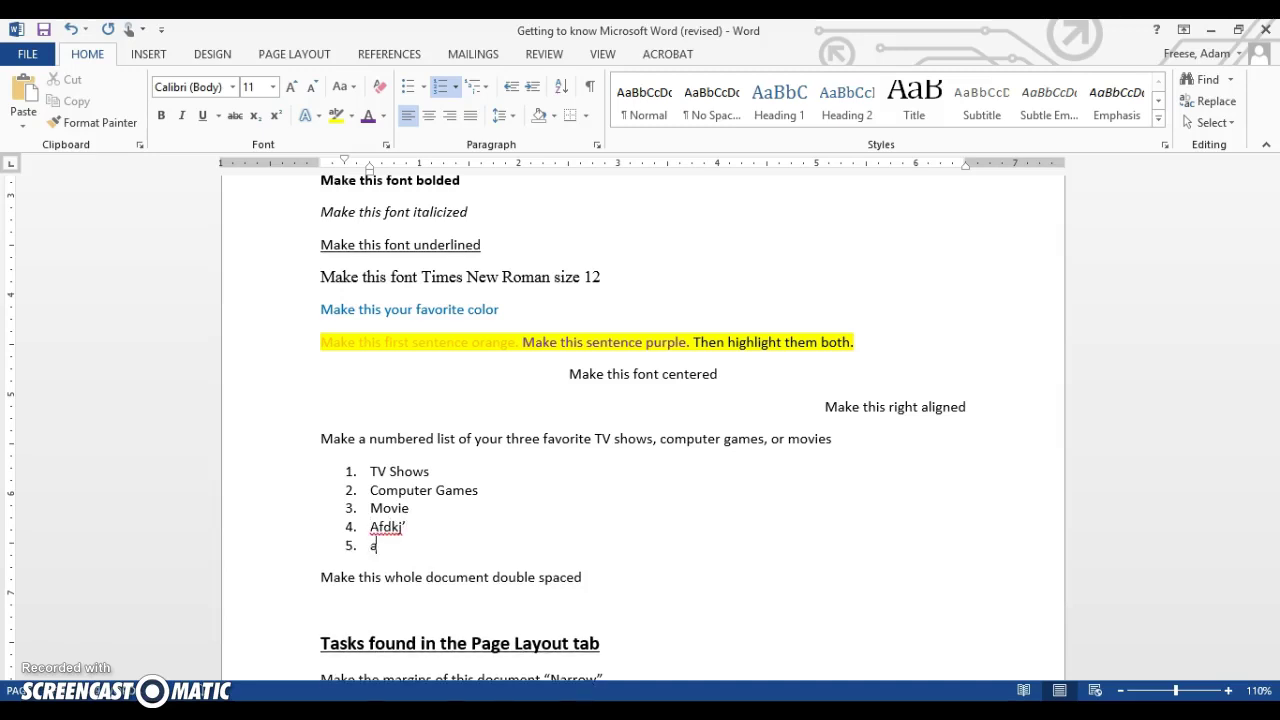
key("Return")
key("BackSpace")
key("BackSpace")
key("BackSpace")
key("BackSpace")
key("BackSpace")
key("BackSpace")
key("BackSpace")
key("BackSpace")
key("BackSpace")
key("BackSpace")
key("BackSpace")
key("BackSpace")
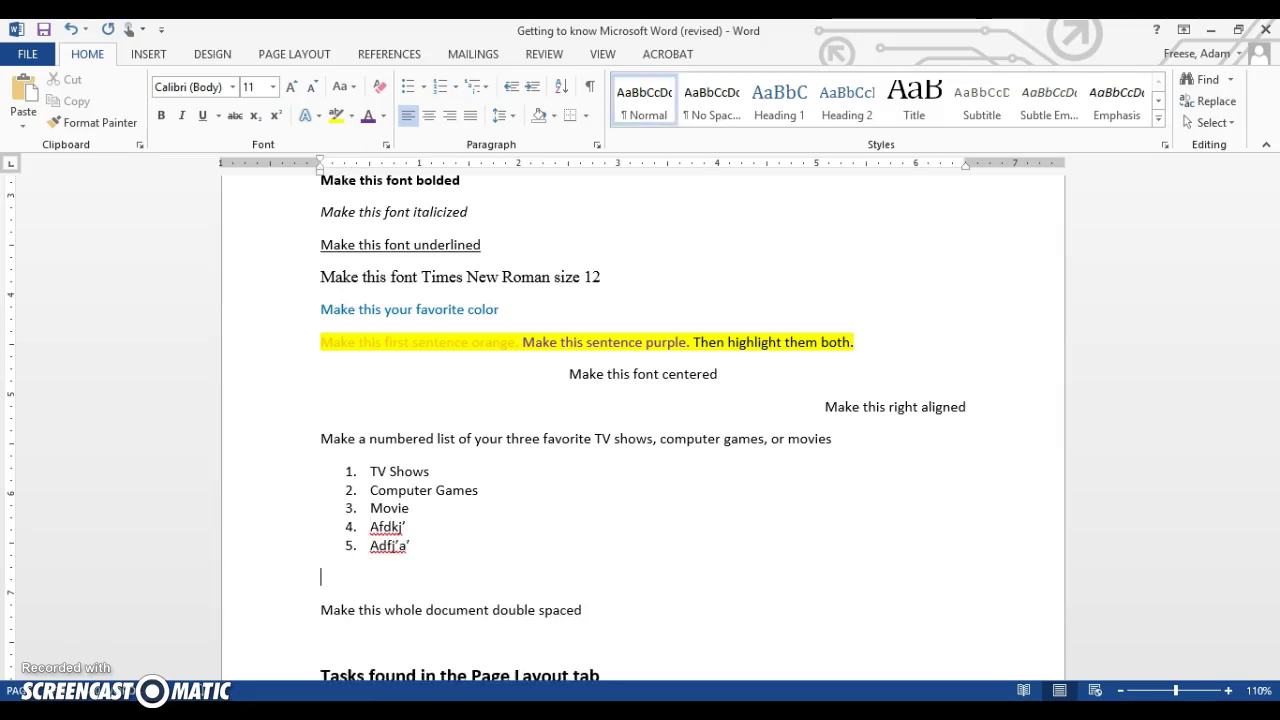
key("BackSpace")
key("BackSpace")
key("BackSpace")
key("BackSpace")
key("BackSpace")
key("BackSpace")
key("BackSpace")
key("BackSpace")
key("BackSpace")
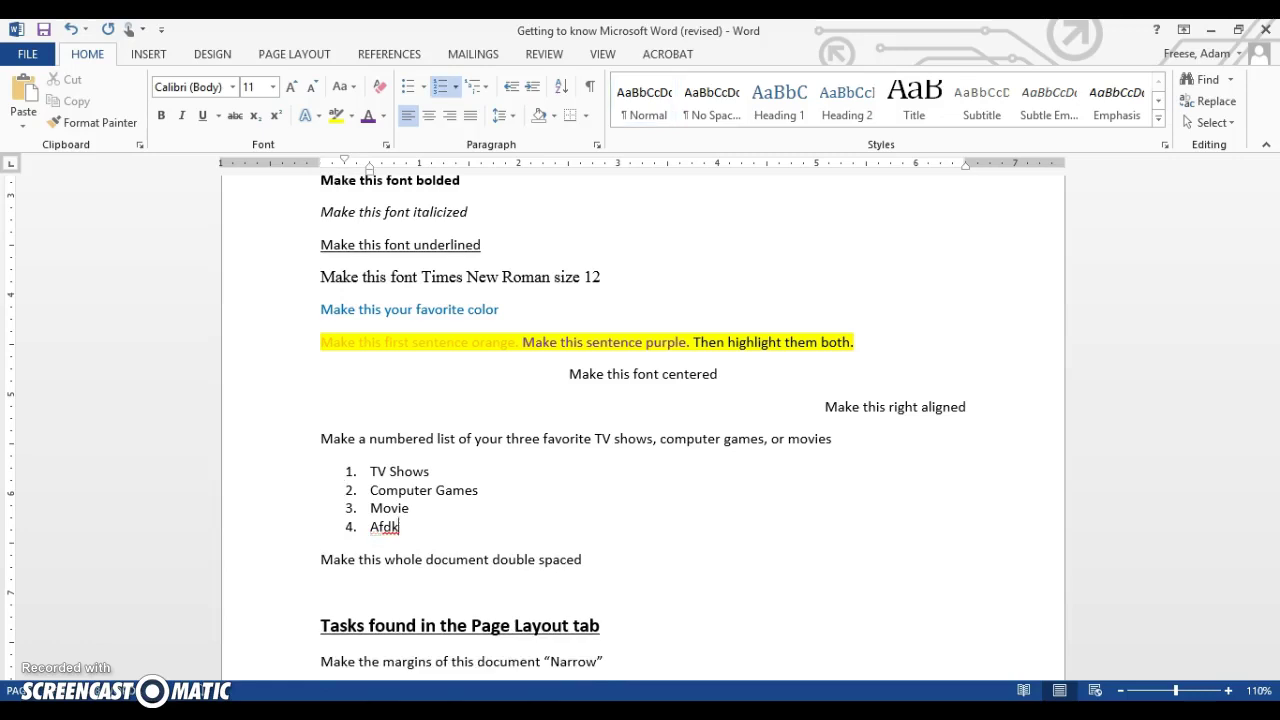
key("BackSpace")
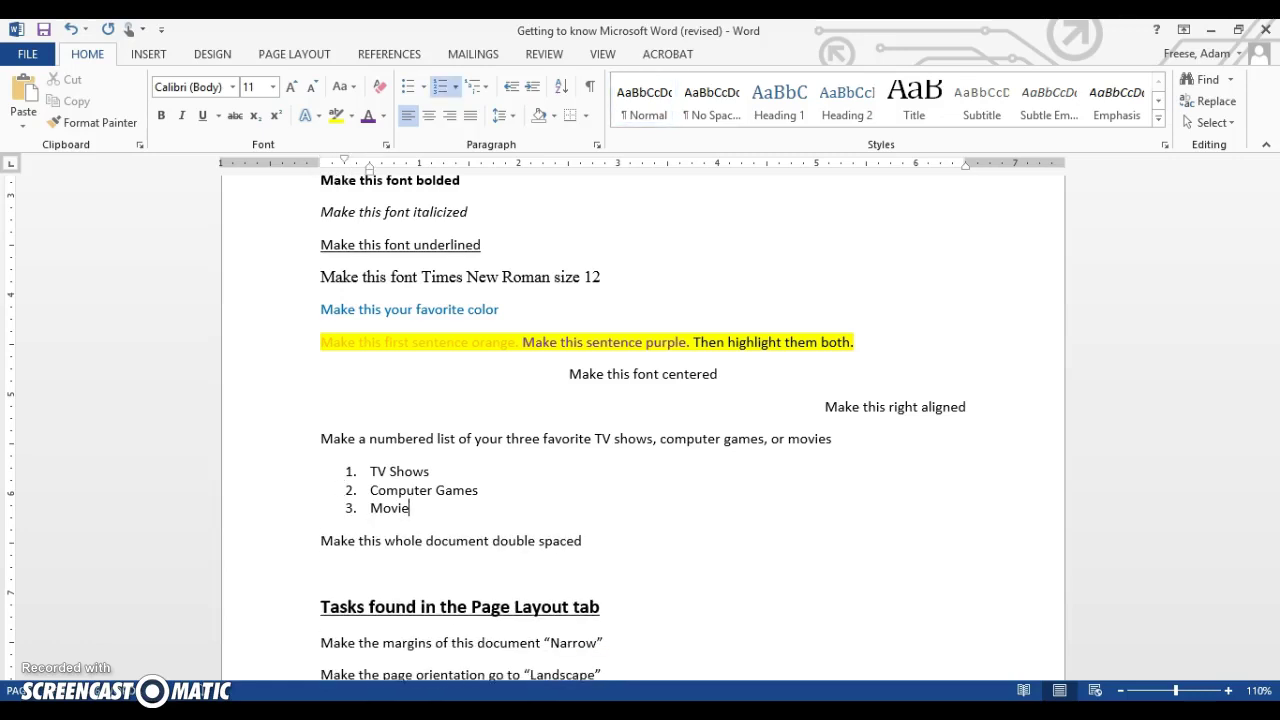
left_click(563, 505)
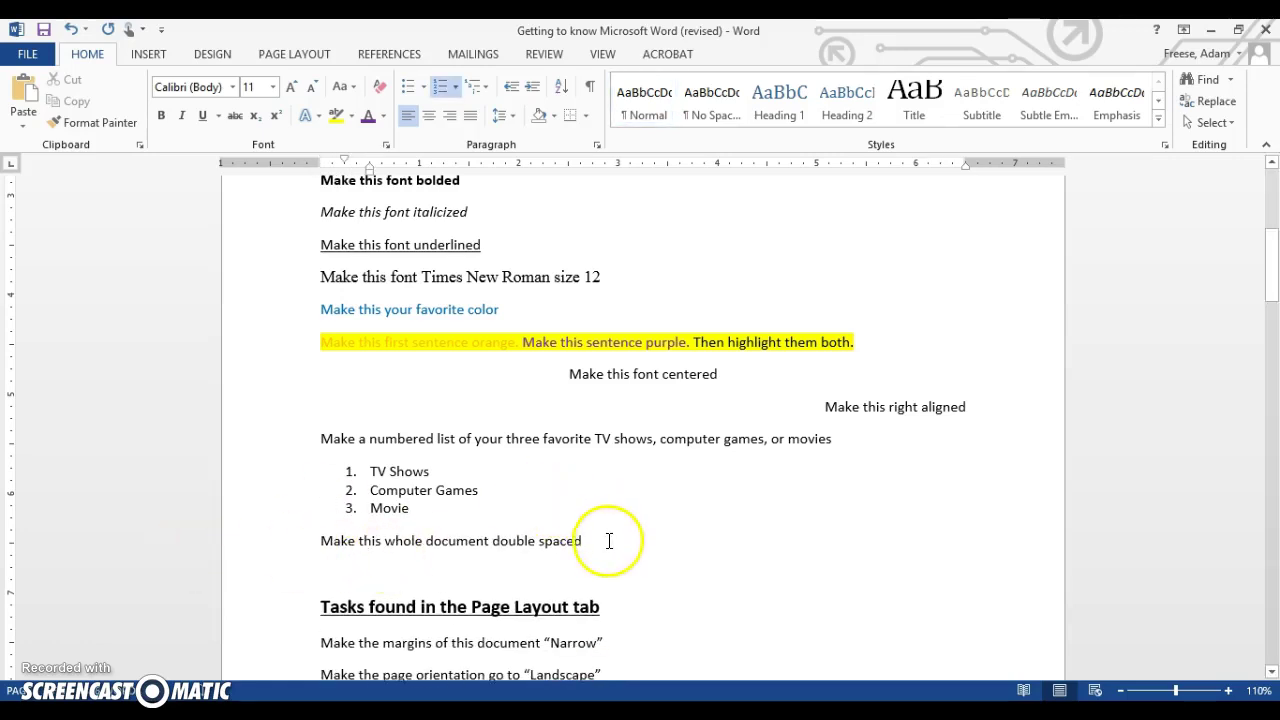
scroll(604, 544, "up", 1)
scroll(604, 544, "up", 1)
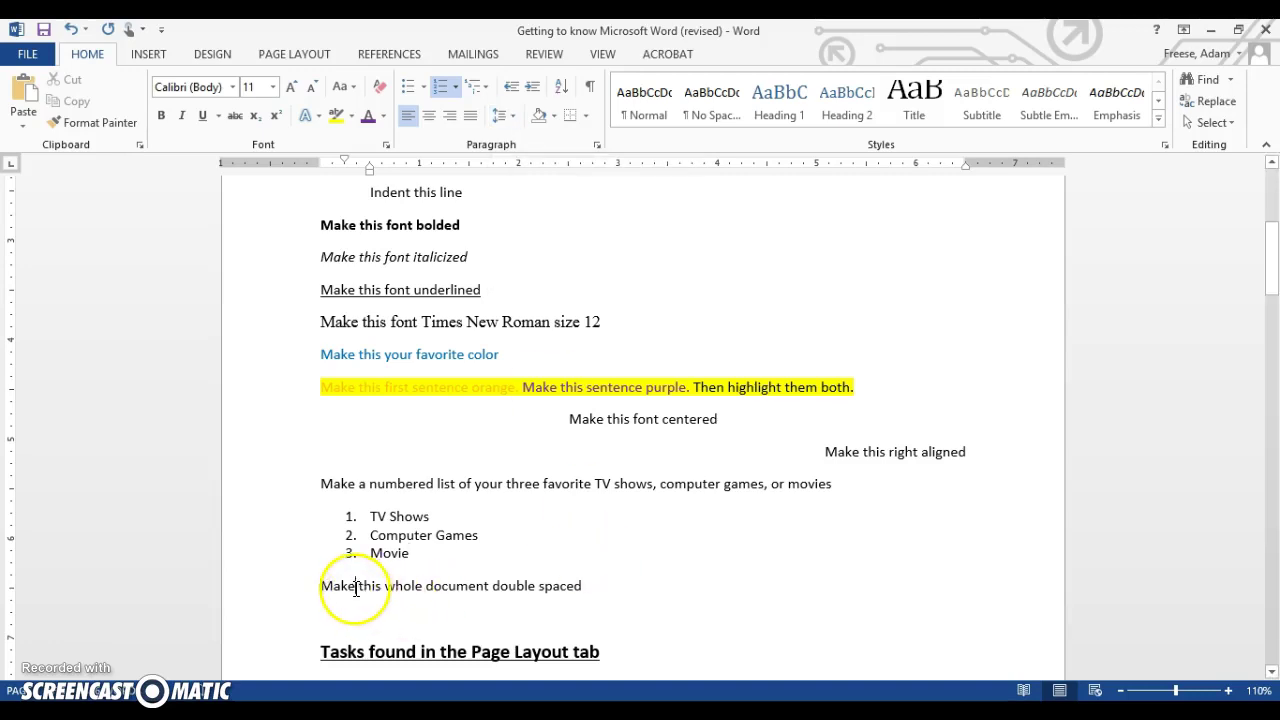
left_click(356, 587)
key("Right")
key("Right")
key("Right")
key("Right")
key("Right")
key("Right")
key("Right")
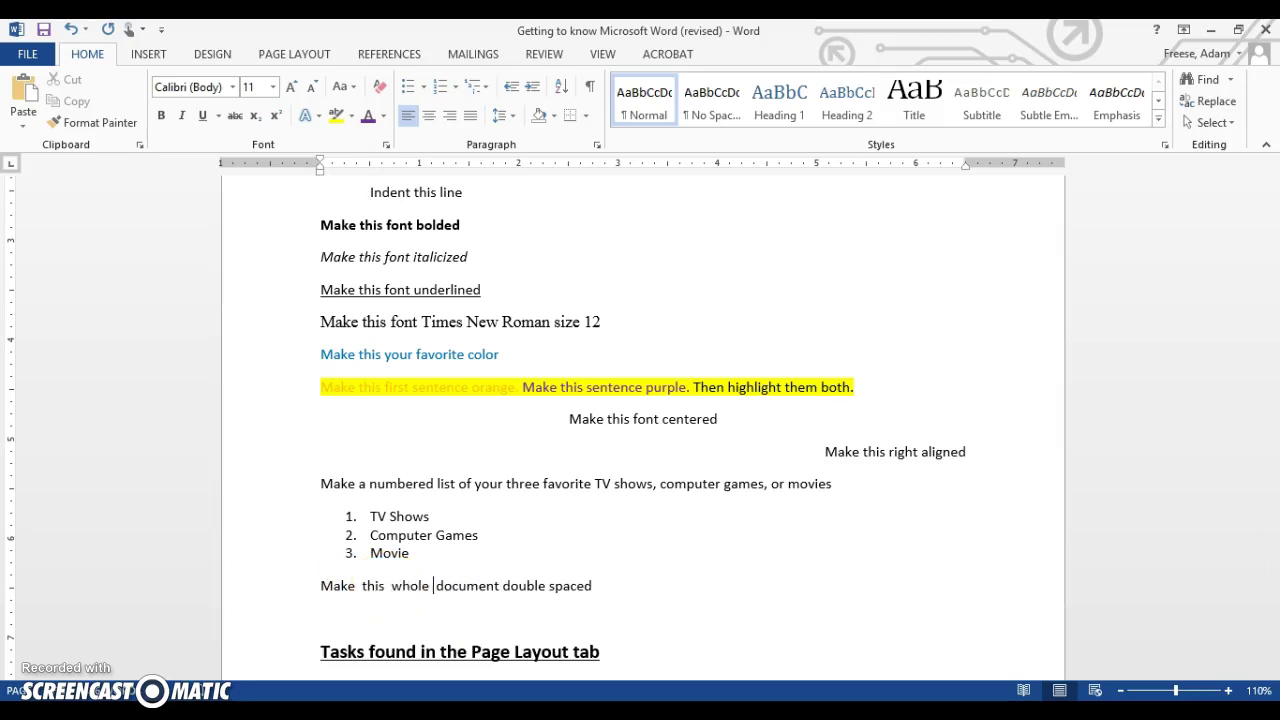
key("BackSpace")
key("Left")
key("Left")
key("Left")
key("Left")
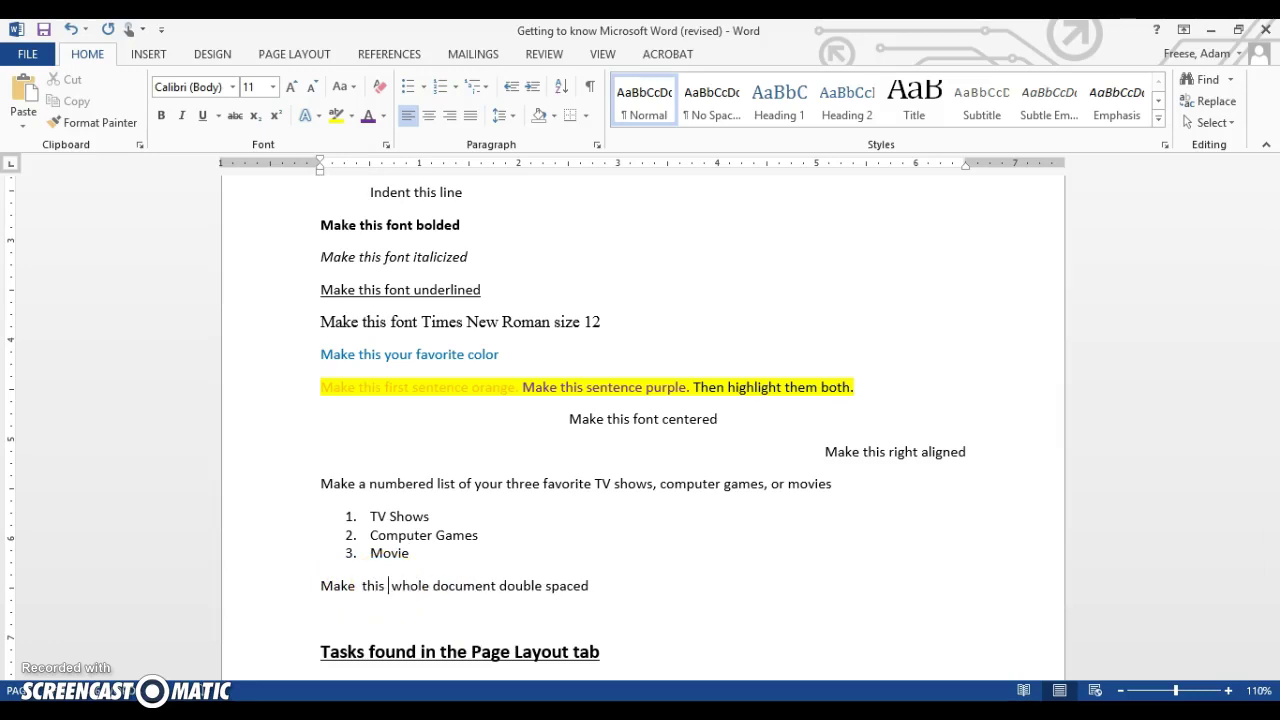
key("BackSpace")
key("Left")
key("Left")
key("BackSpace")
key("Left")
key("Left")
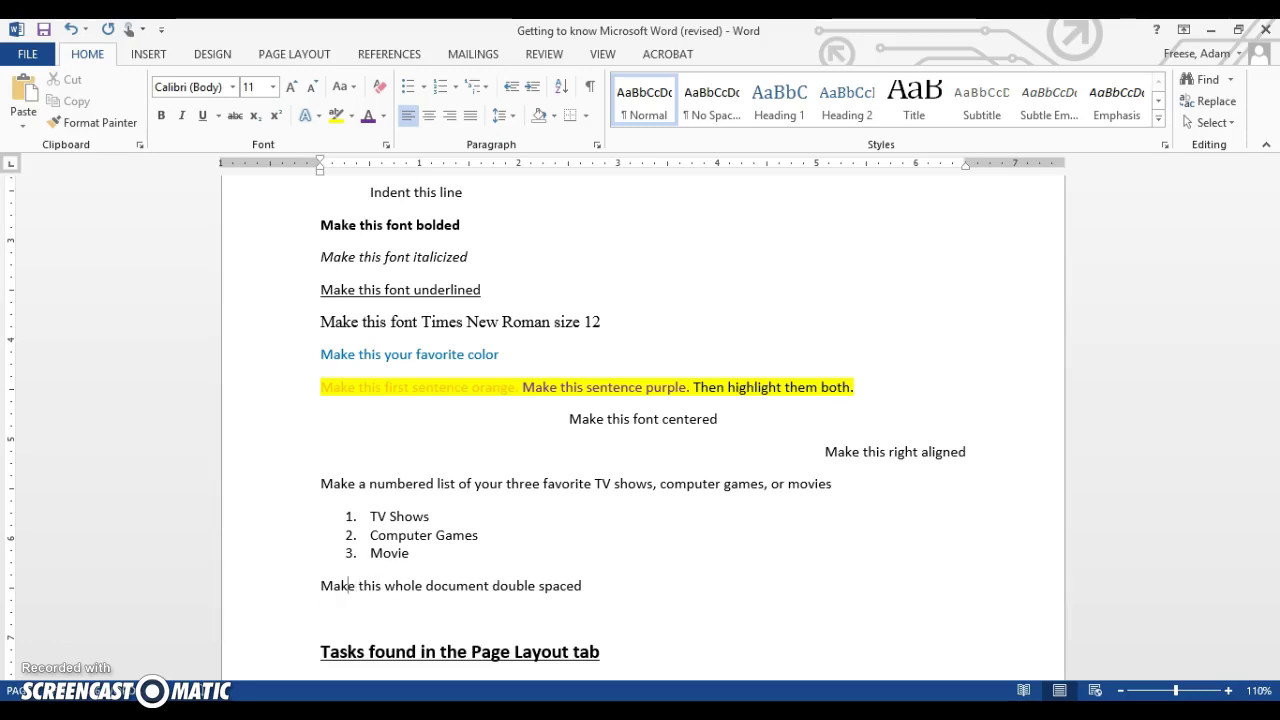
Step: Select all the document text and apply 2.0 line spacing
left_click(604, 590)
left_click_drag(604, 590, 325, 555)
left_click(443, 443)
scroll(430, 437, "up", 6)
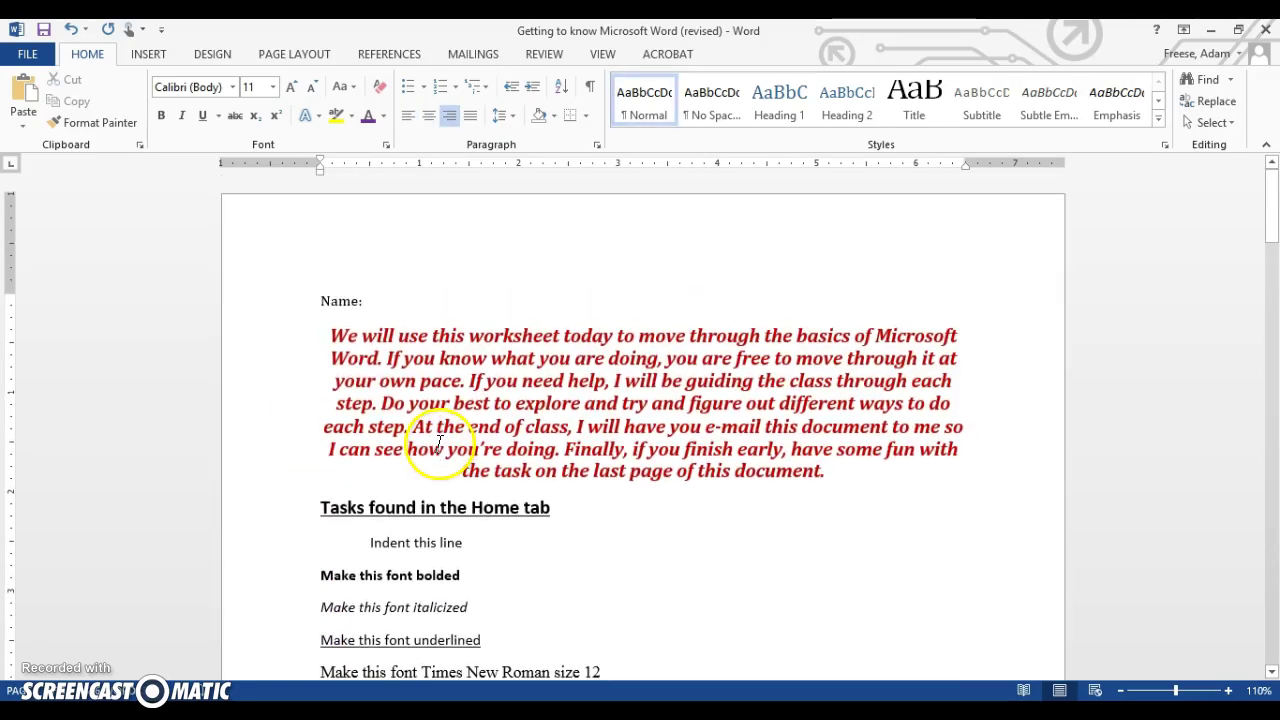
left_click_drag(320, 300, 751, 554)
left_click(505, 115)
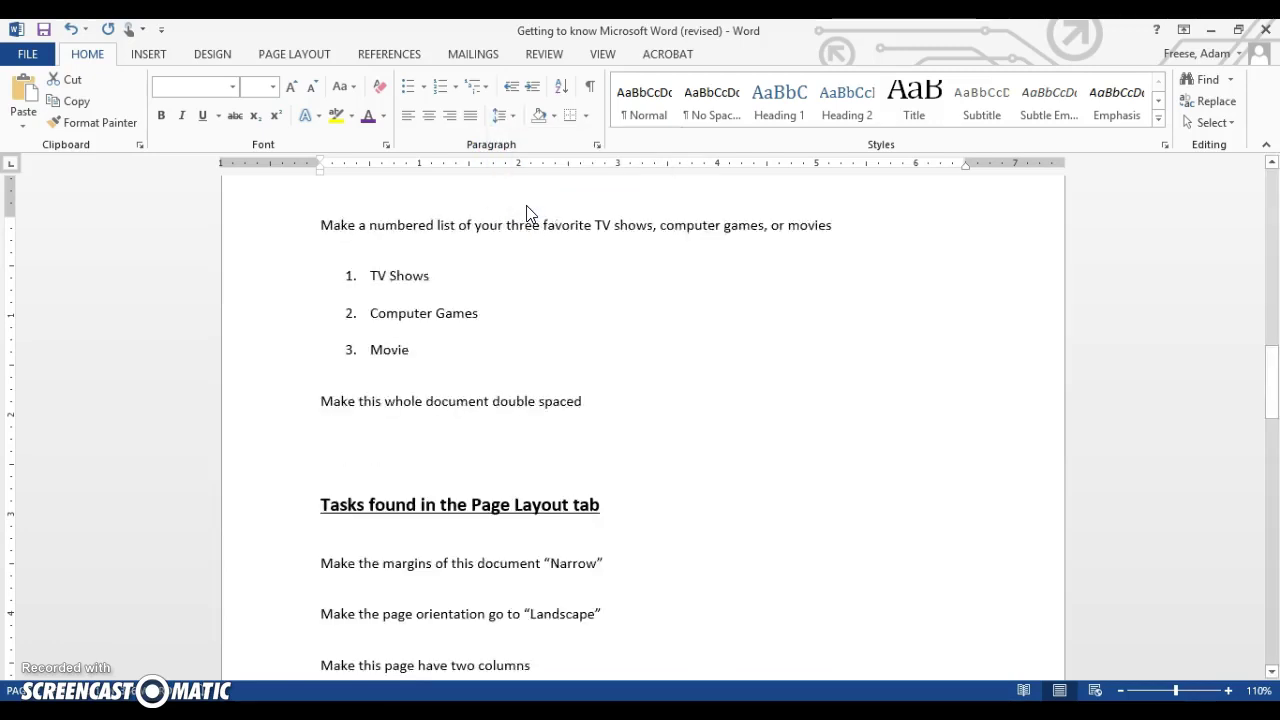
left_click(528, 209)
Step: Deselect the text and scroll through the document to check the double spacing
scroll(594, 351, "up", 10)
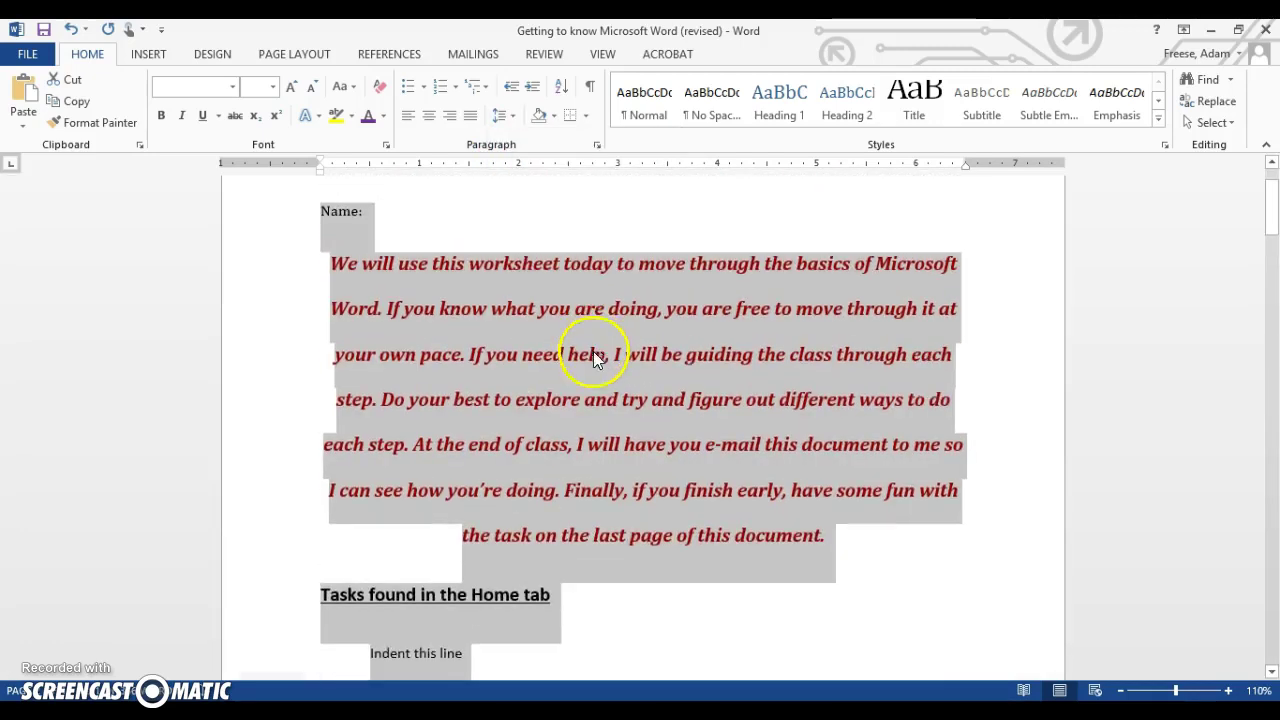
scroll(620, 550, "down", 20)
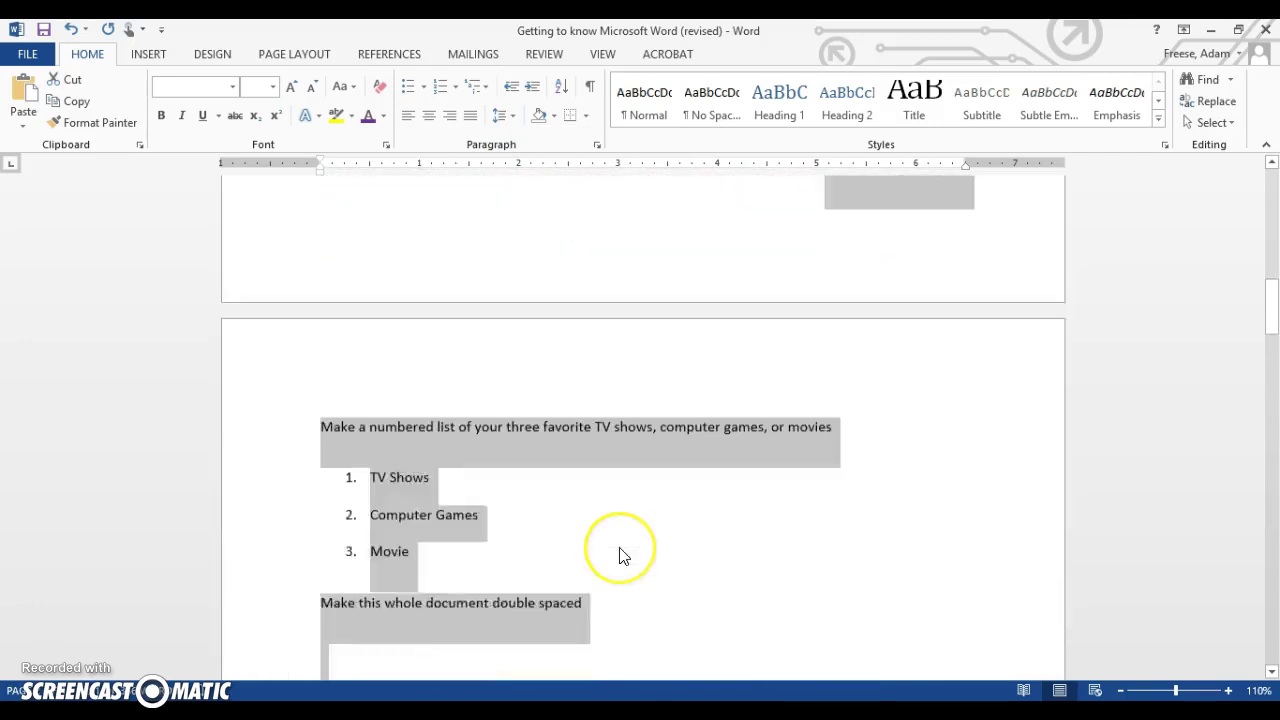
left_click(619, 553)
scroll(625, 458, "up", 15)
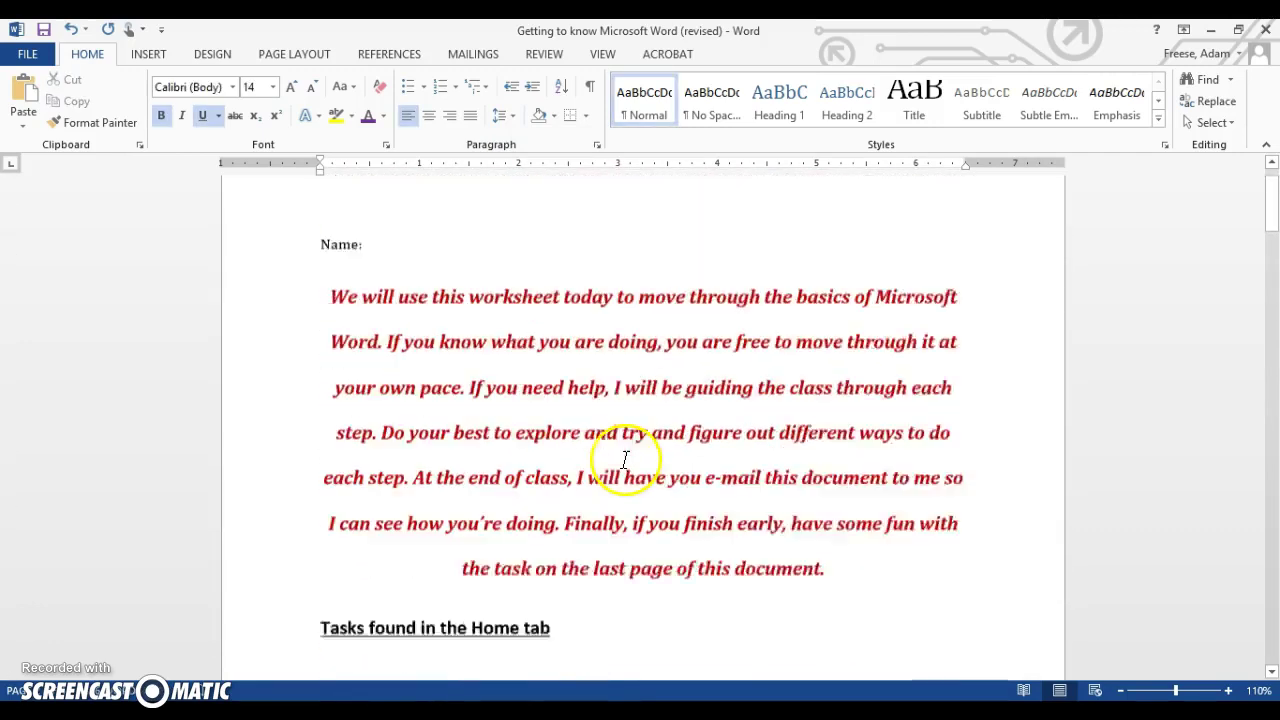
scroll(624, 460, "down", 15)
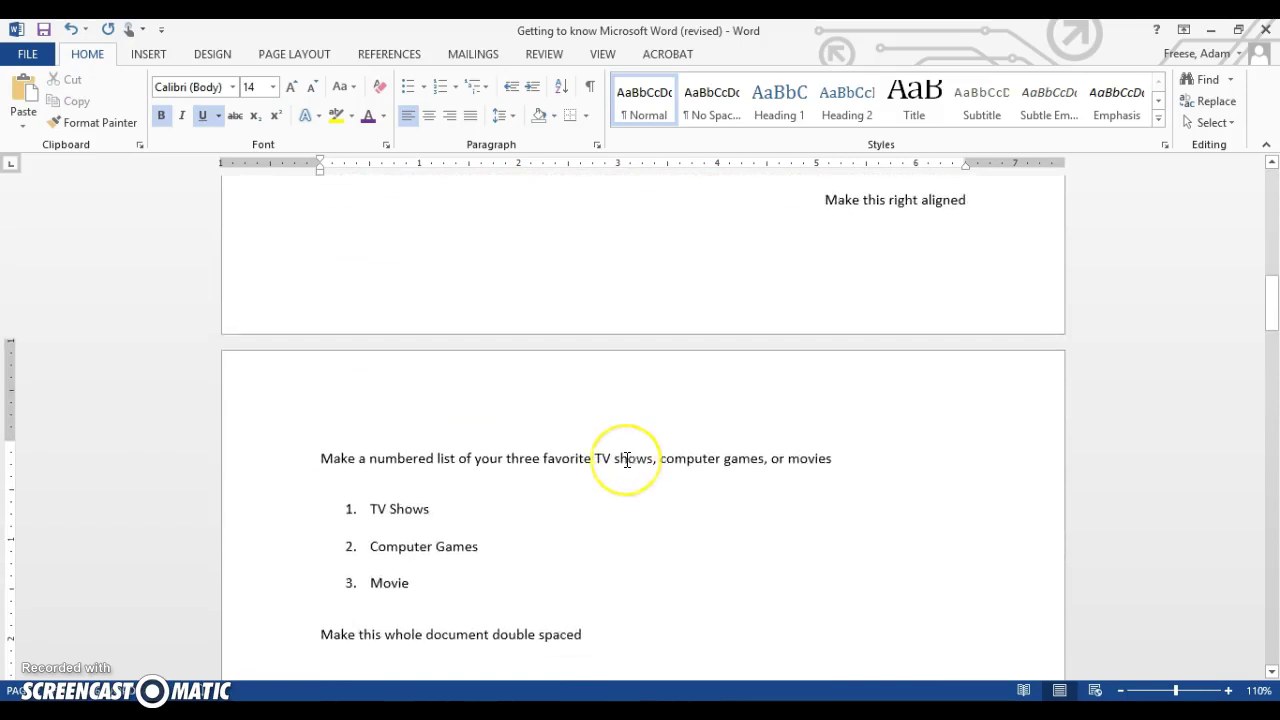
scroll(627, 460, "down", 4)
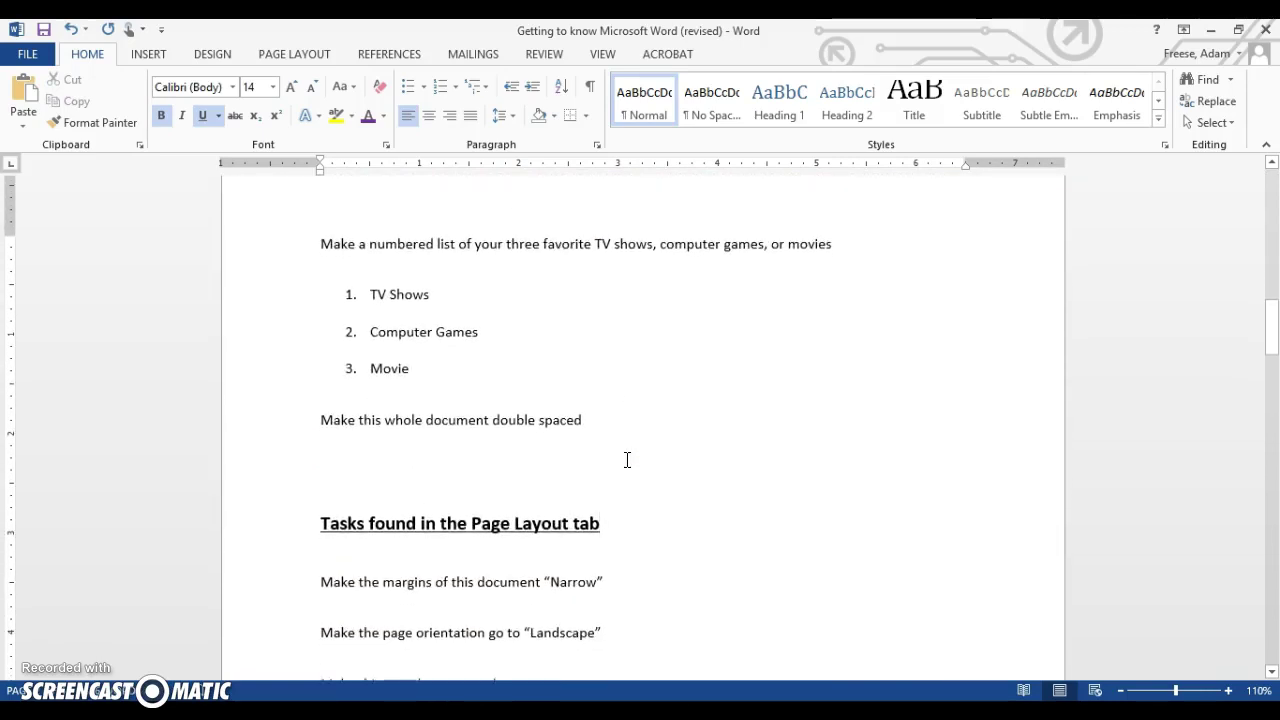
scroll(625, 462, "down", 1)
scroll(625, 460, "down", 2)
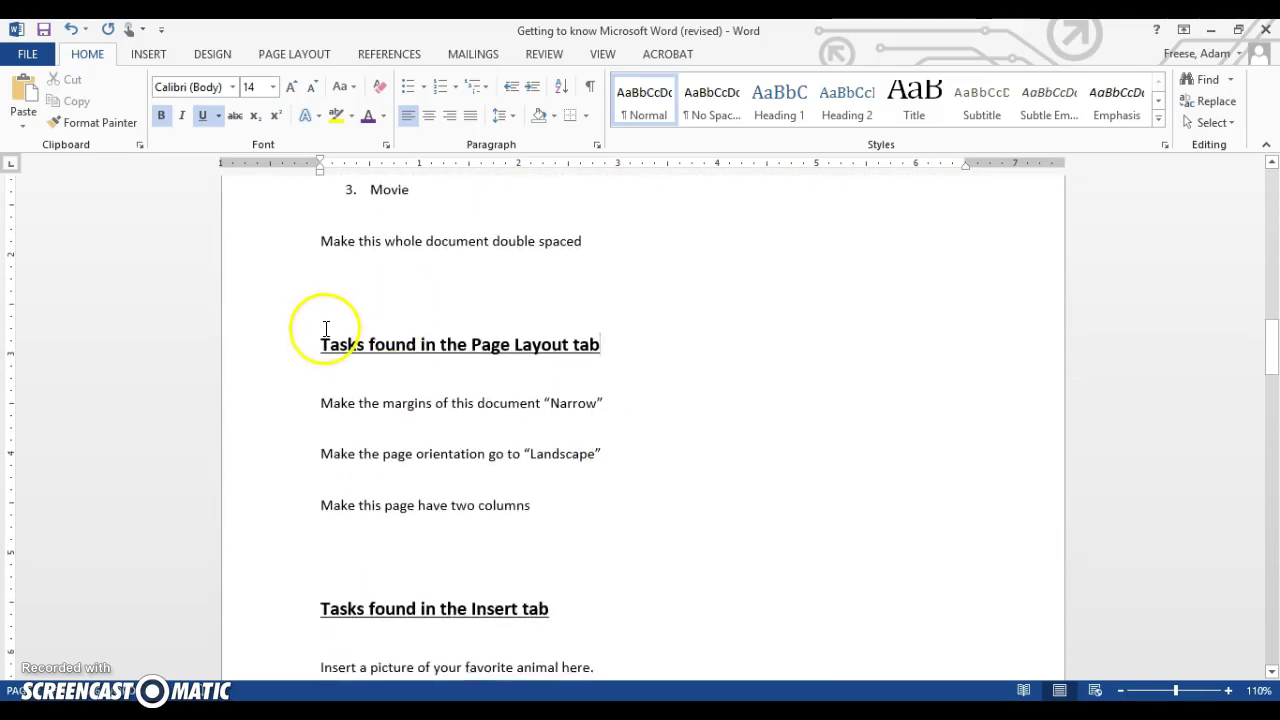